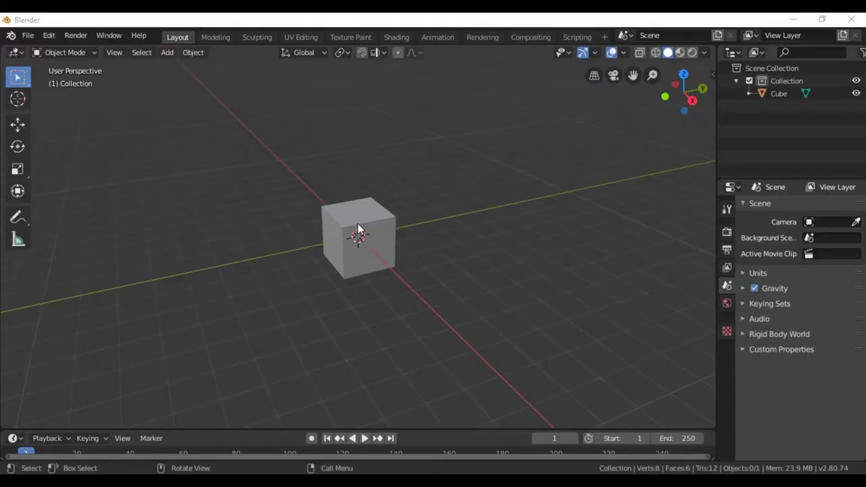
Step: Select the default cube at the scene origin
left_click(357, 225)
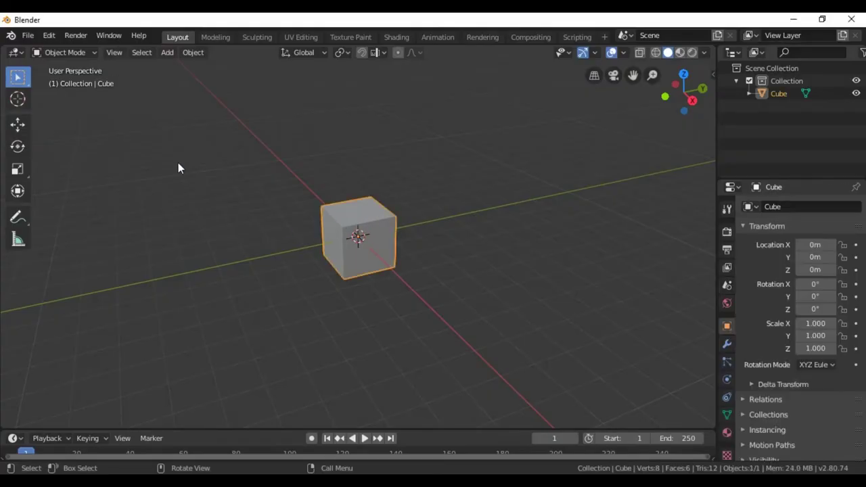
Step: In Edit Mode, scale the cube along Z into a low square slab, then deselect all
left_click(81, 52)
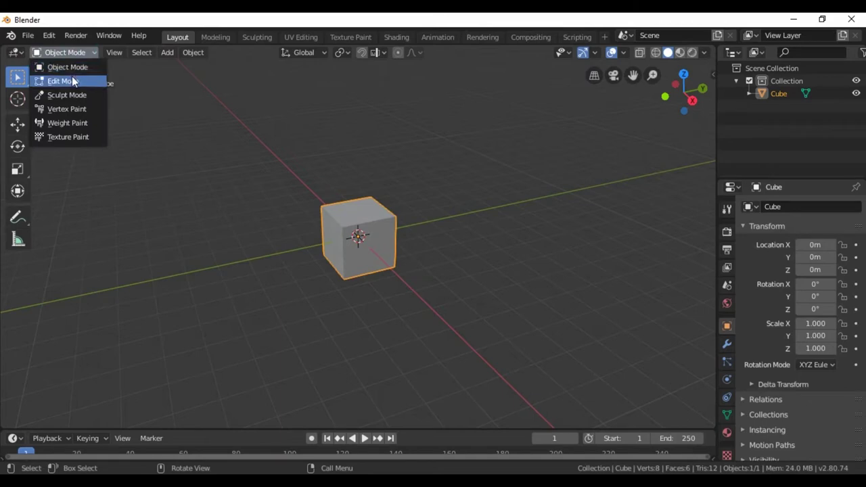
left_click(73, 81)
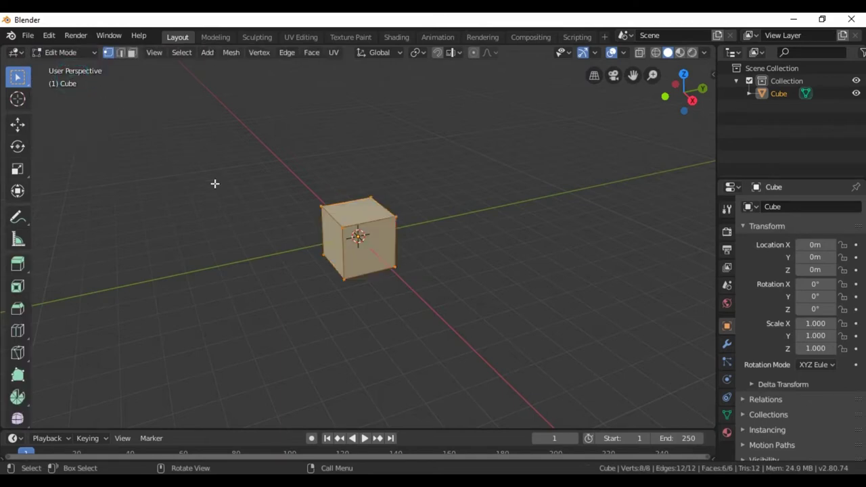
key("s")
key("z")
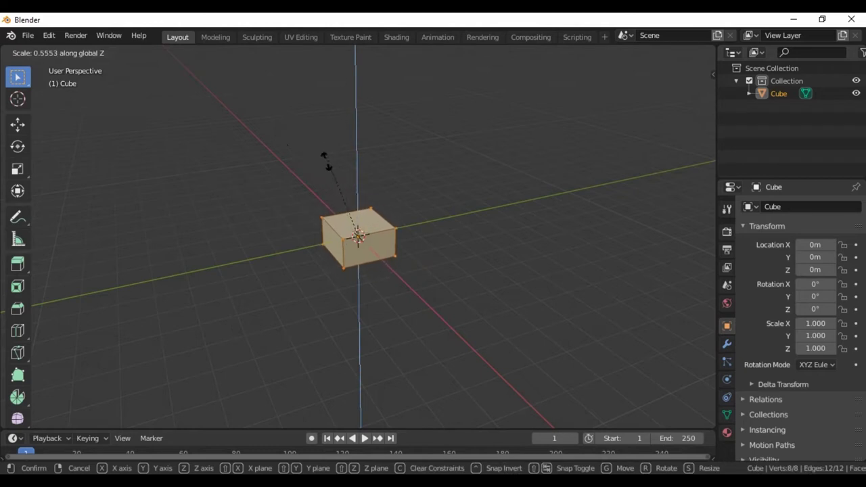
left_click(337, 197)
scroll(473, 289, "up", 5)
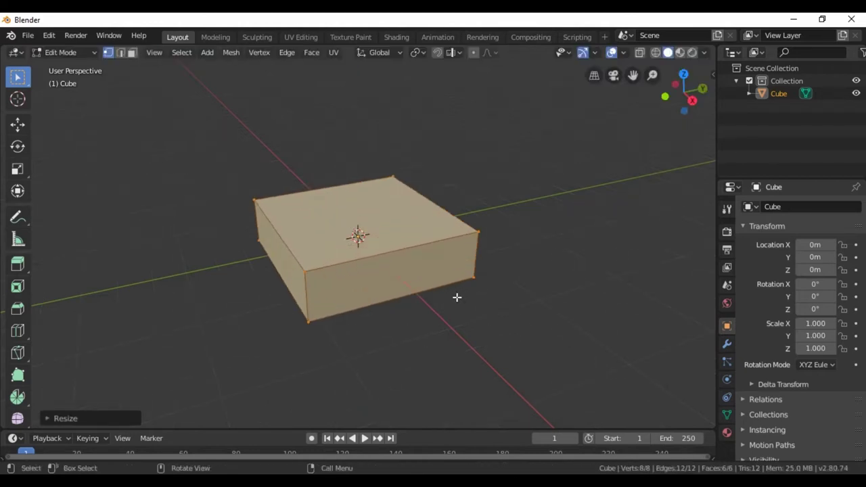
middle_click_drag(403, 356, 454, 377)
scroll(456, 375, "up", 2)
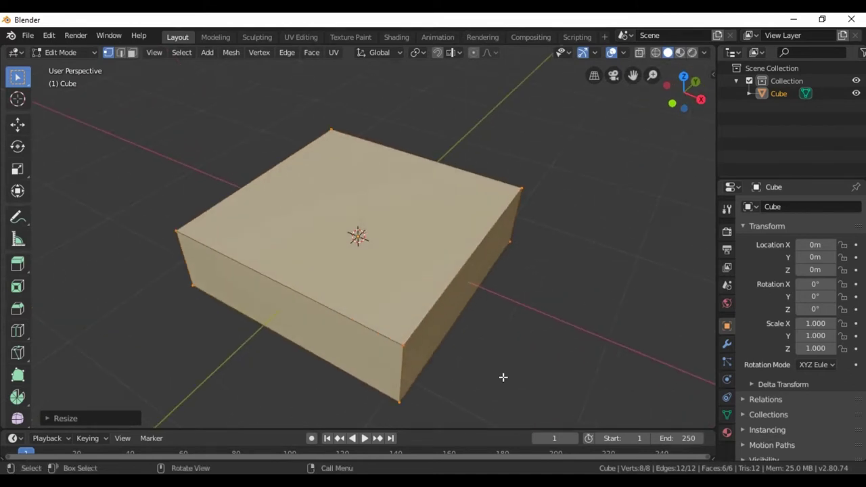
mouse_move(510, 377)
middle_mouse_down()
mouse_move(488, 361)
mouse_move(495, 358)
middle_mouse_up()
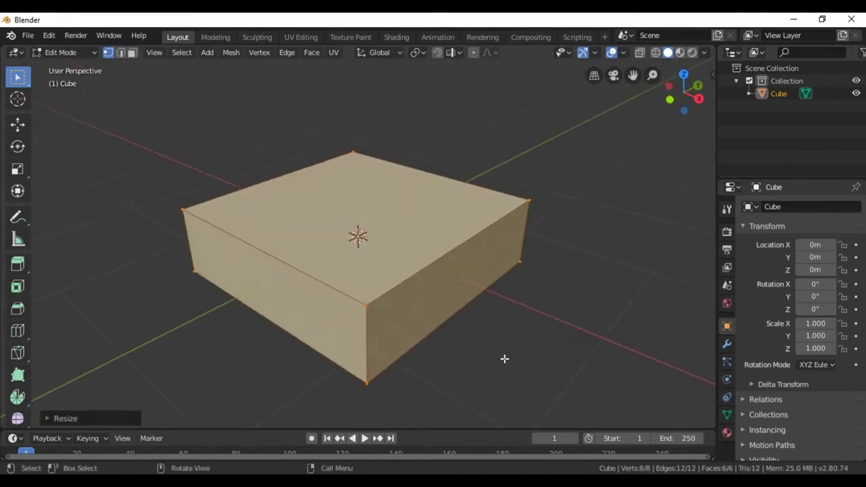
left_click(504, 359)
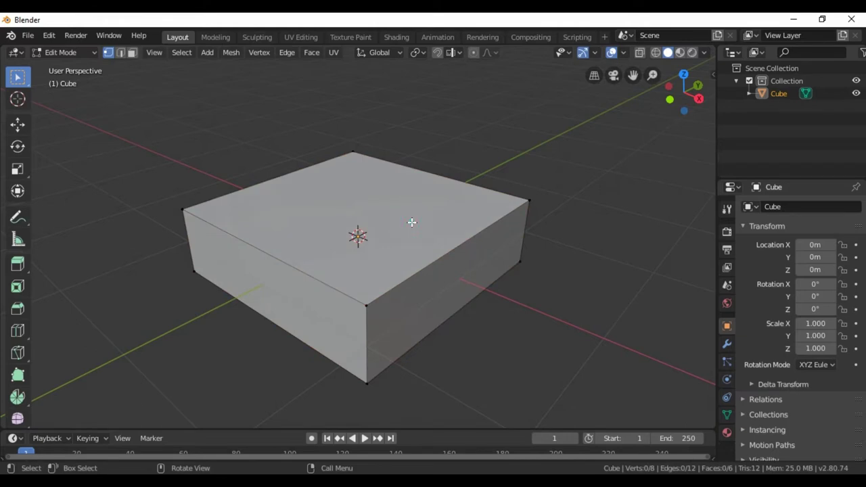
Step: In Face select mode, inset the slab's top face to form a thin rim
left_click(133, 52)
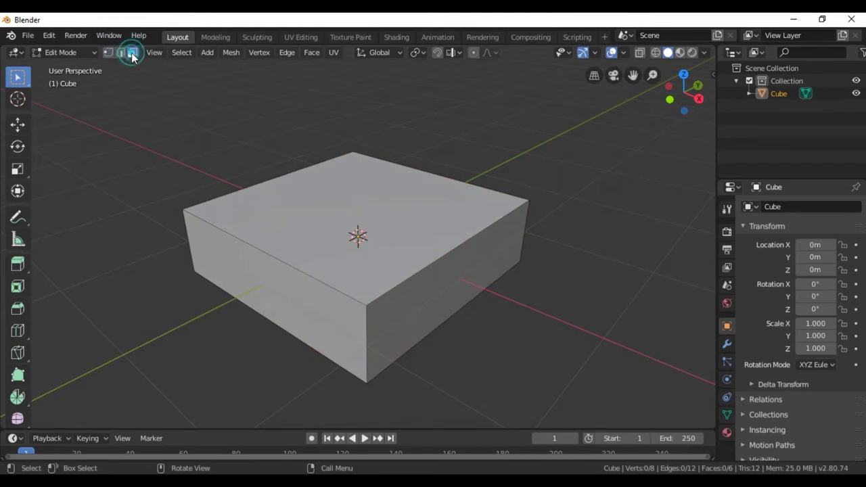
left_click(380, 215)
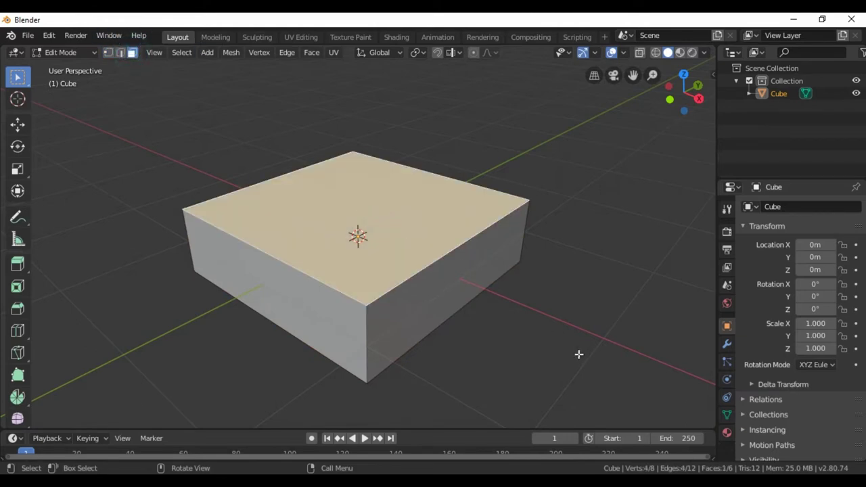
key("i")
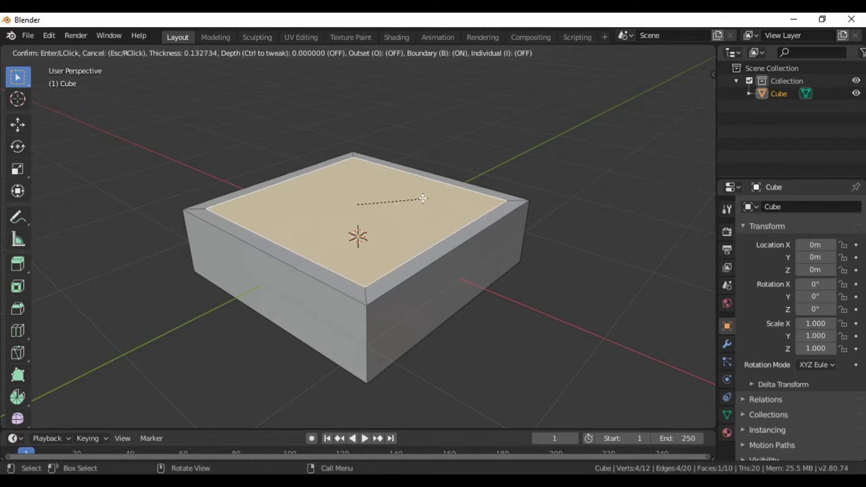
left_click(416, 201)
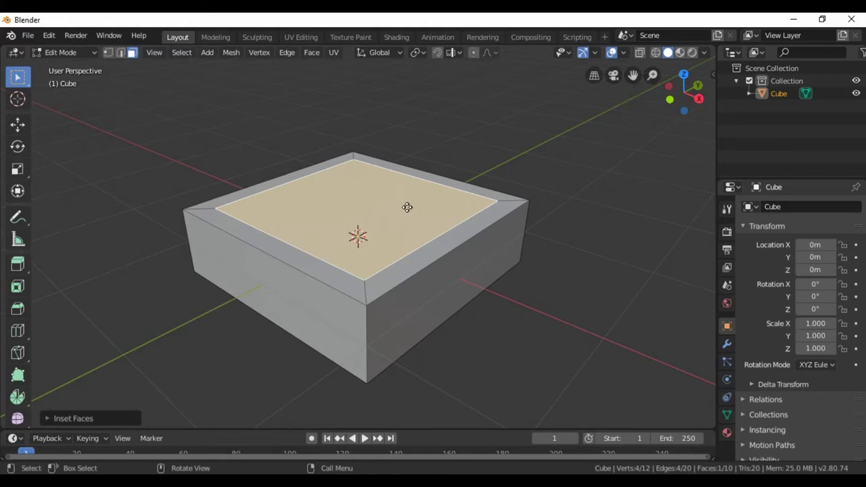
Step: Extrude the inset face down about 0.23 m into a sunken floor, then deselect
key("e")
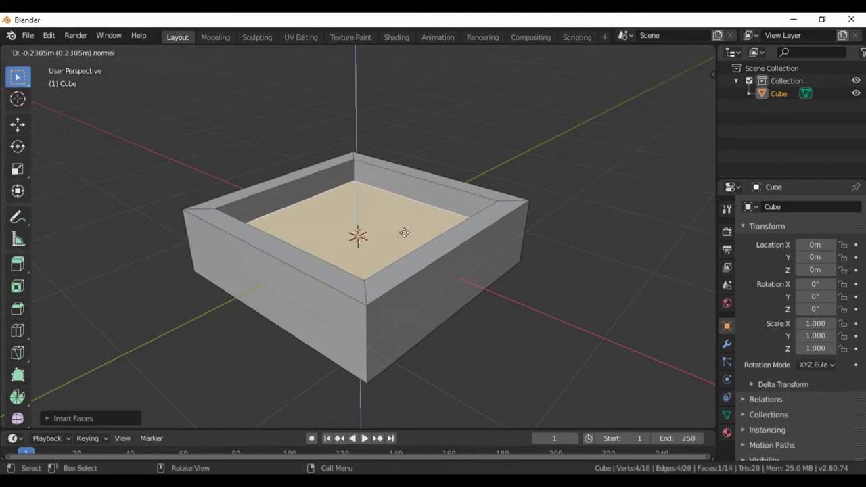
left_click(404, 233)
mouse_move(580, 228)
middle_mouse_down()
mouse_move(481, 257)
mouse_move(516, 229)
mouse_move(557, 217)
mouse_move(508, 316)
middle_mouse_up()
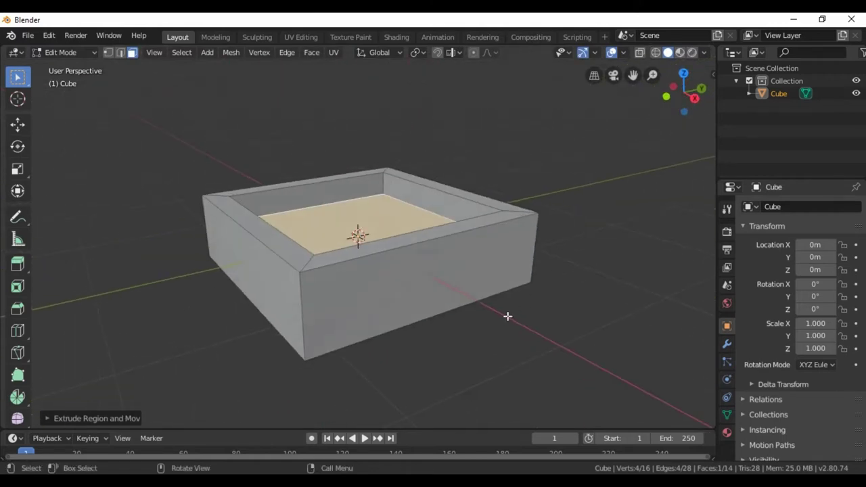
left_click(490, 327)
Step: In Edge select mode, pick all four vertical outer corner edges, orbiting between picks
left_click(304, 308)
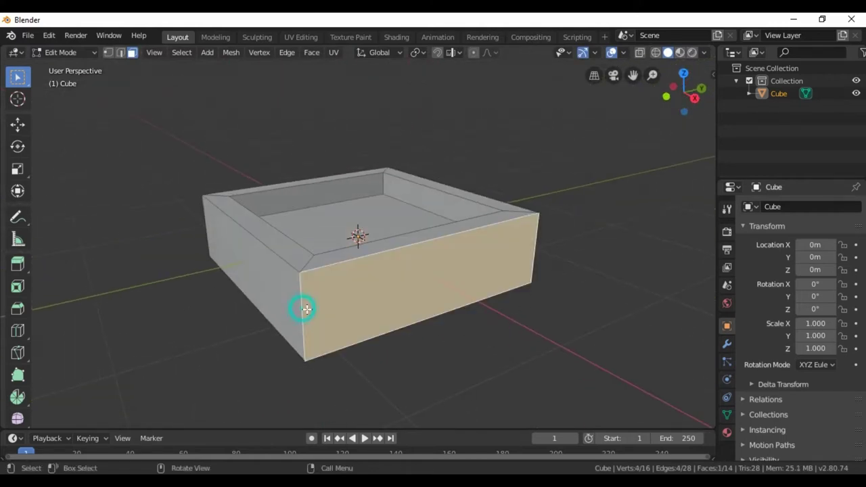
left_click(120, 53)
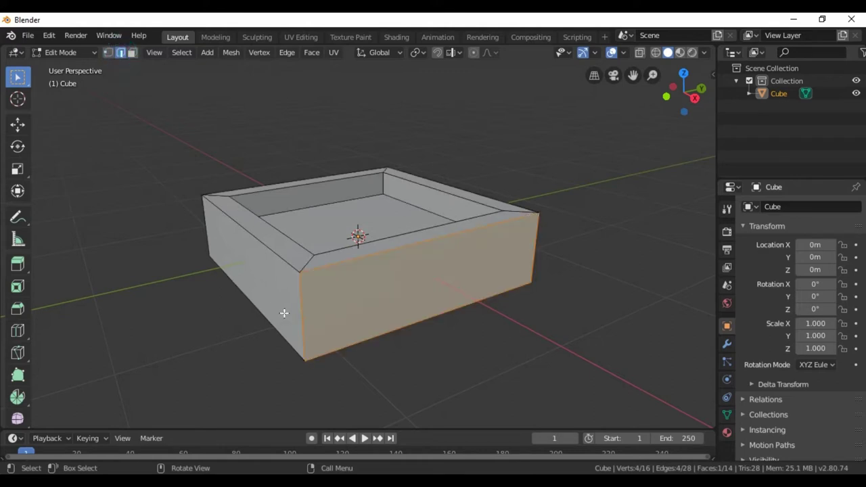
left_click(301, 299)
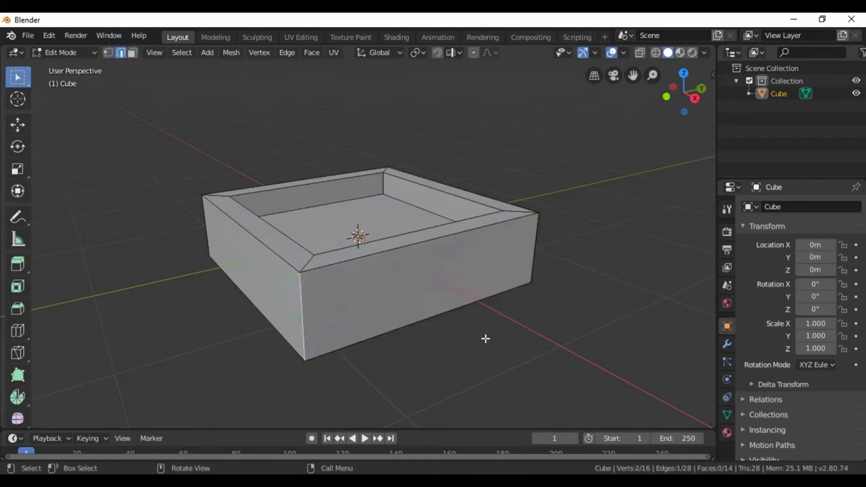
mouse_move(600, 316)
middle_mouse_down()
mouse_move(512, 329)
mouse_move(508, 313)
middle_mouse_up()
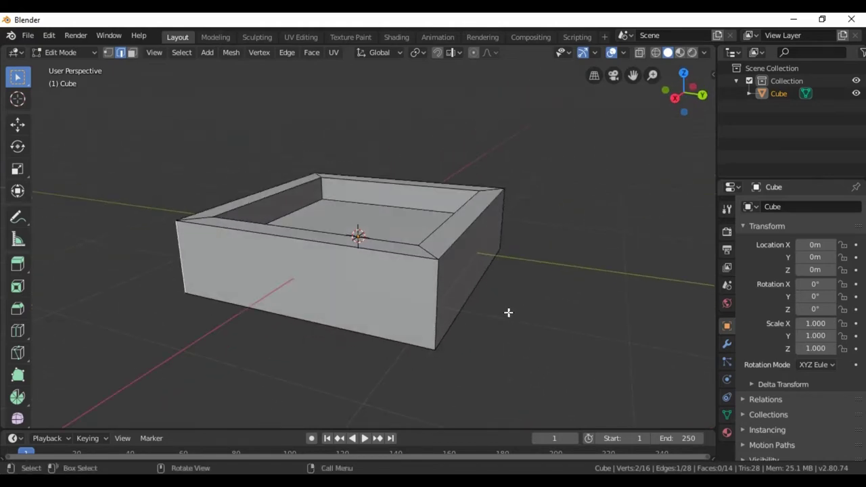
left_click(436, 296, "shift")
mouse_move(626, 293)
middle_mouse_down()
mouse_move(590, 304)
mouse_move(460, 292)
middle_mouse_up()
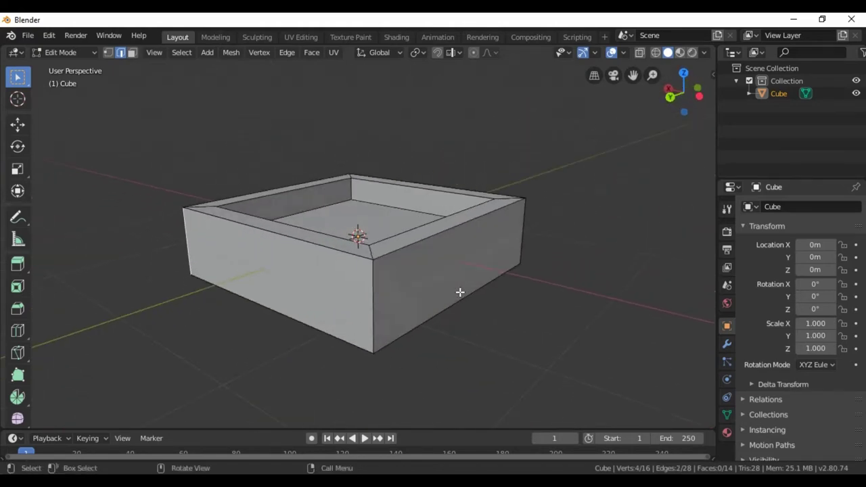
left_click(371, 291, "shift")
mouse_move(640, 297)
middle_mouse_down()
mouse_move(555, 313)
mouse_move(507, 312)
middle_mouse_up()
left_click(399, 326, "shift")
mouse_move(193, 305)
middle_mouse_down()
mouse_move(313, 304)
mouse_move(336, 327)
middle_mouse_up()
scroll(323, 313, "down", 2)
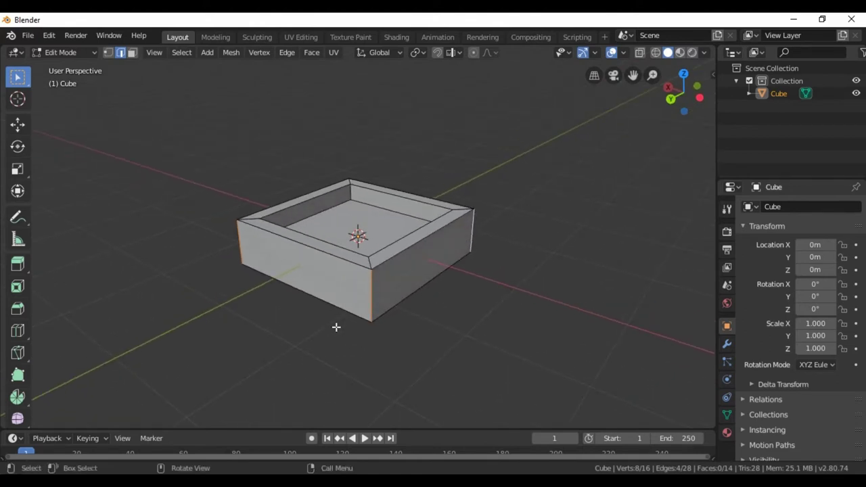
Step: Bevel the outer corner edges with 15 segments and 0.322 m width, then deselect
key("ctrl+b")
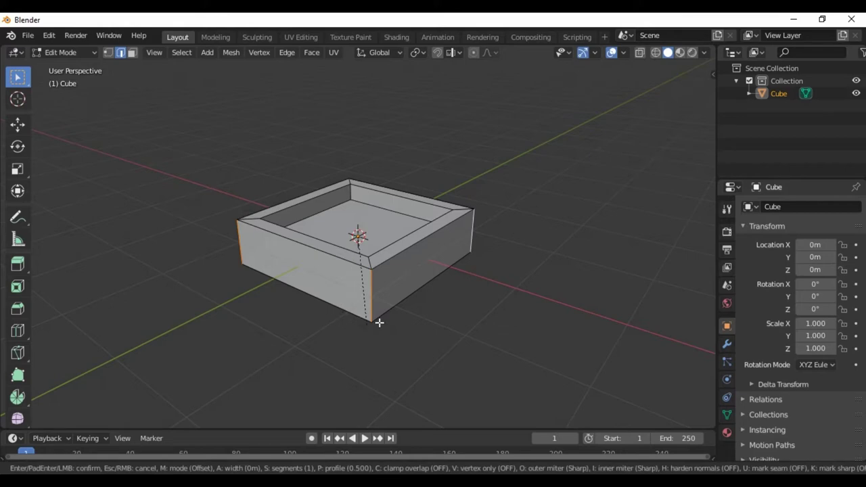
left_click(465, 284)
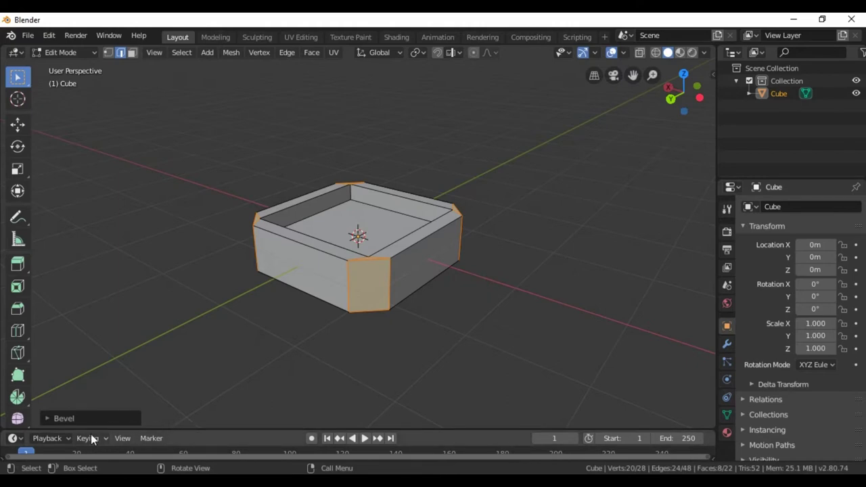
left_click(84, 417)
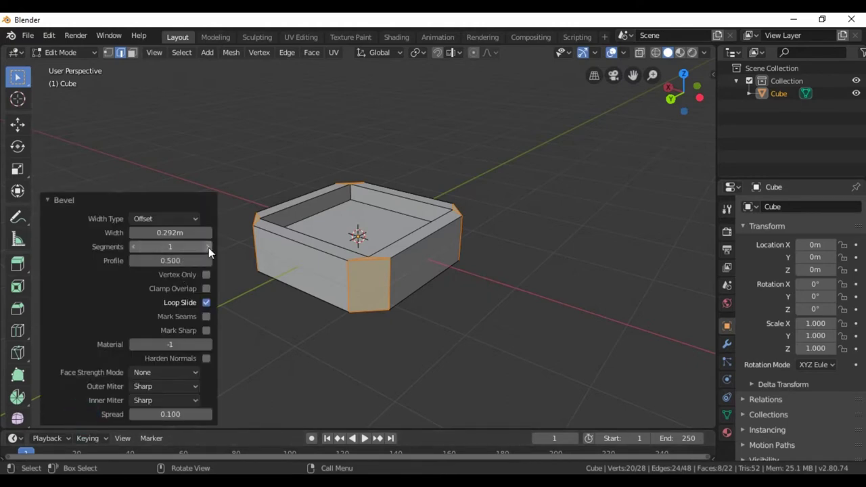
left_click_drag(208, 248, 257, 248)
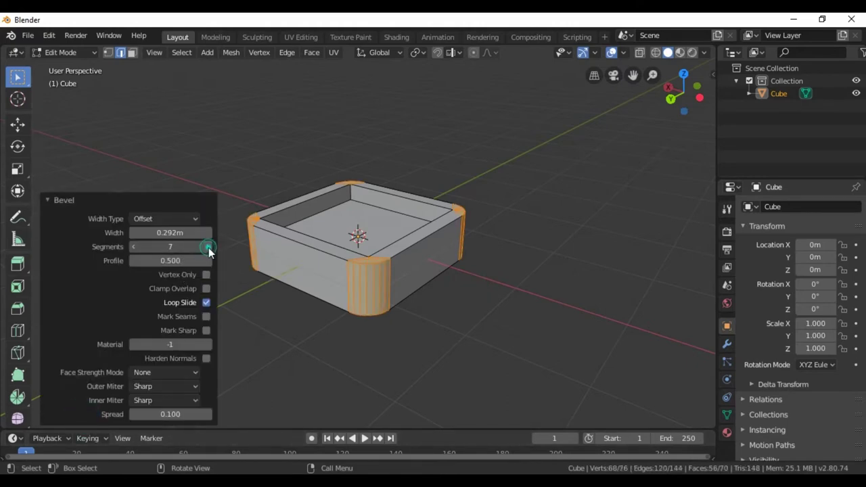
left_click(209, 247)
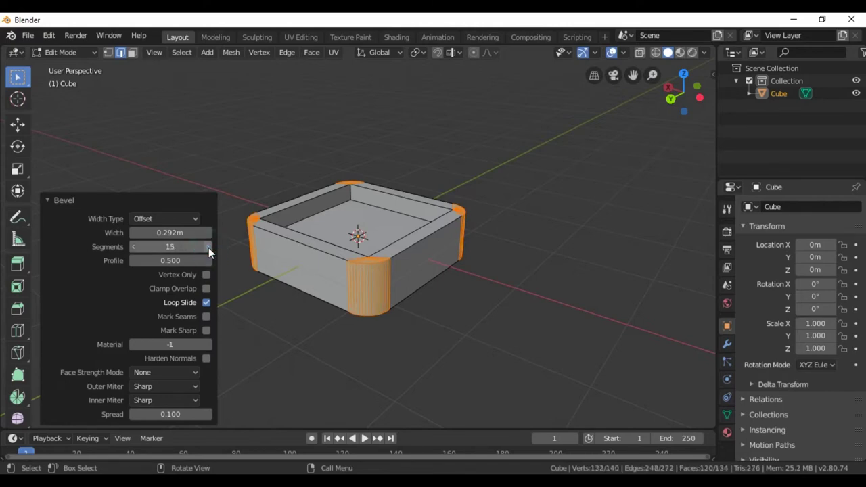
left_click(207, 233)
left_click(207, 233)
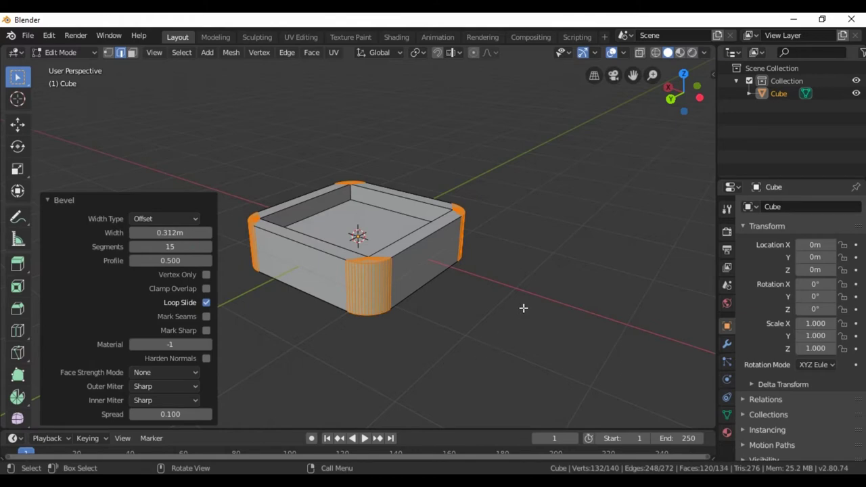
mouse_move(531, 312)
middle_mouse_down()
mouse_move(494, 354)
mouse_move(461, 354)
mouse_move(500, 359)
mouse_move(463, 353)
mouse_move(484, 351)
middle_mouse_up()
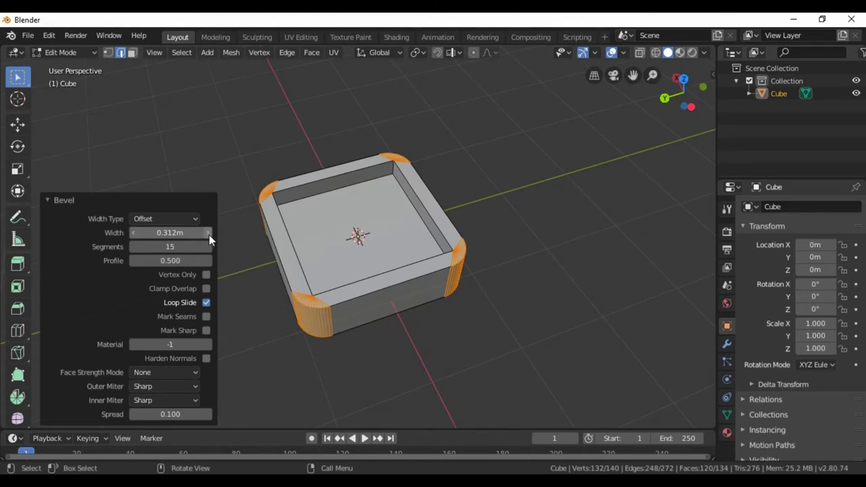
left_click(208, 234)
left_click(454, 353)
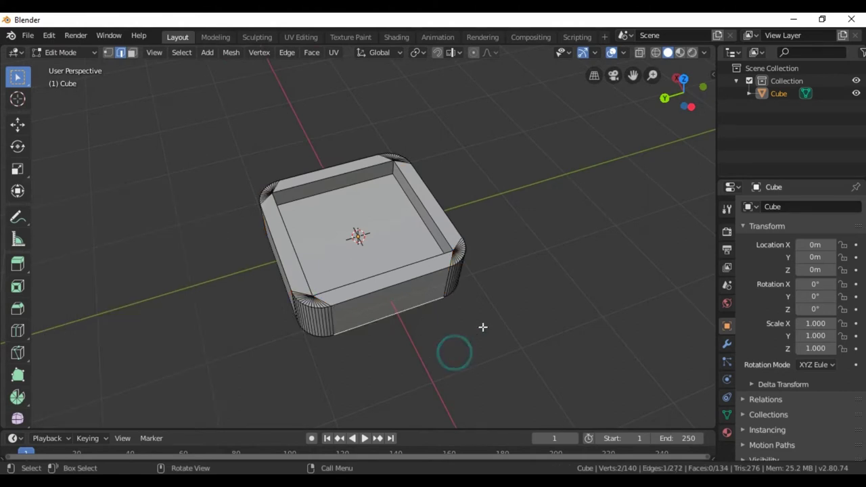
Step: Pick the four vertical inner corner edges, orbiting the view to reach each one
mouse_move(516, 312)
middle_mouse_down()
mouse_move(448, 327)
mouse_move(408, 309)
mouse_move(443, 296)
mouse_move(502, 340)
mouse_move(549, 333)
mouse_move(567, 298)
middle_mouse_up()
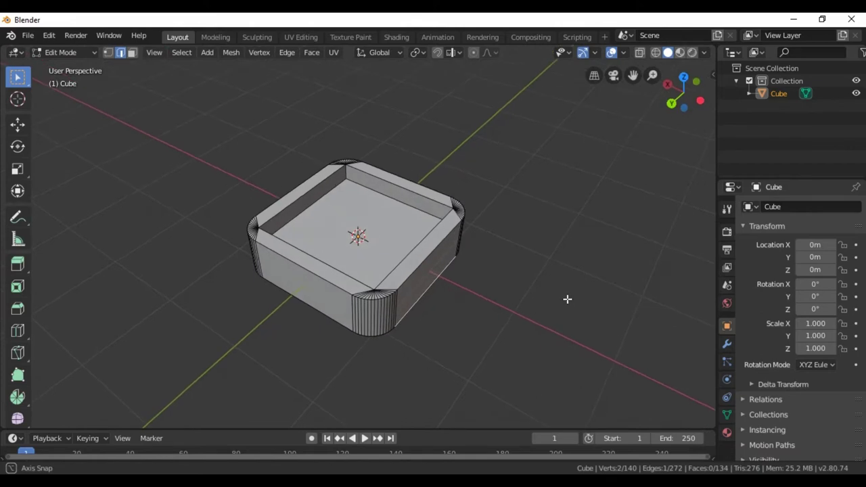
scroll(558, 306, "up", 3)
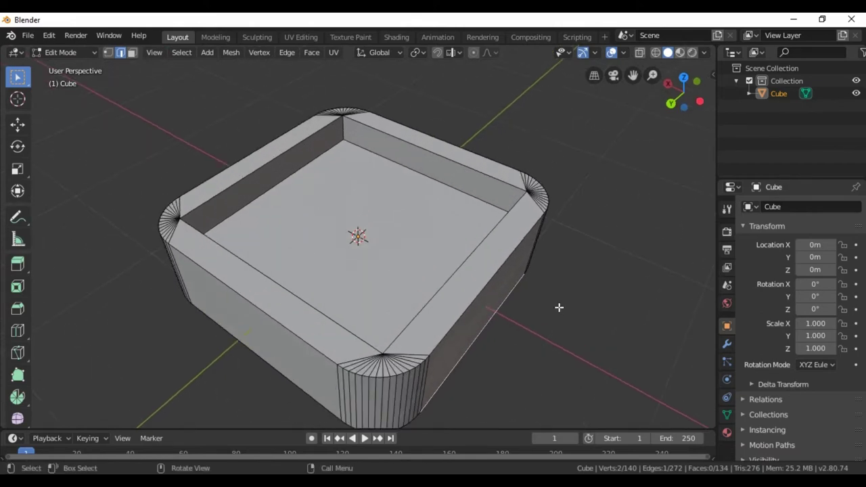
mouse_move(585, 311)
middle_mouse_down()
mouse_move(557, 332)
mouse_move(525, 329)
mouse_move(512, 295)
mouse_move(542, 313)
mouse_move(482, 322)
mouse_move(483, 247)
middle_mouse_up()
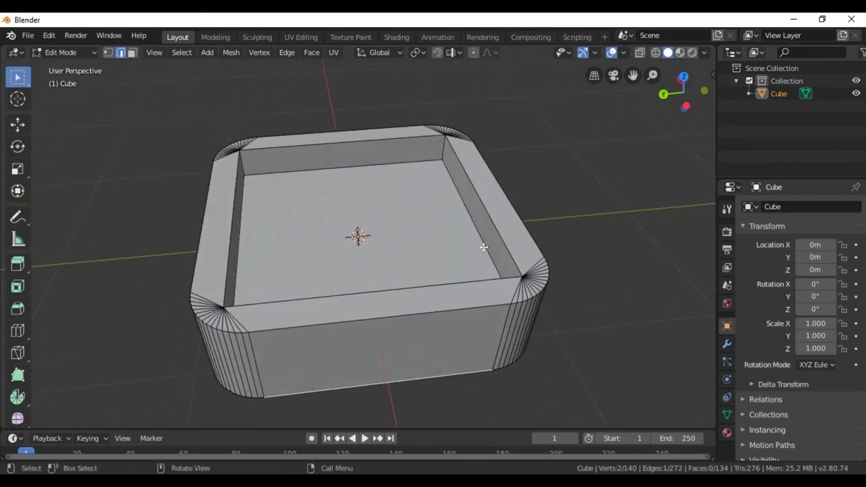
left_click(442, 151)
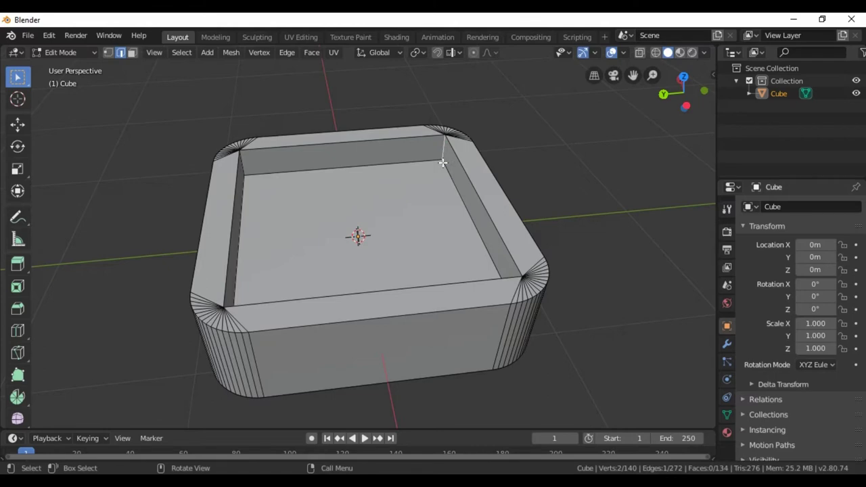
left_click(242, 165, "shift")
mouse_move(567, 207)
middle_mouse_down()
mouse_move(315, 247)
mouse_move(305, 216)
middle_mouse_up()
left_click(411, 134, "shift")
mouse_move(597, 190)
middle_mouse_down()
mouse_move(537, 209)
mouse_move(385, 145)
middle_mouse_up()
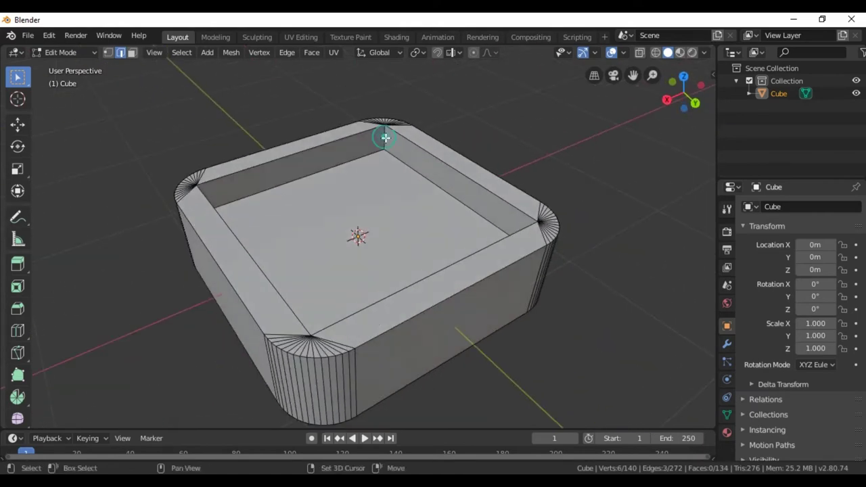
left_click(385, 137, "shift")
mouse_move(146, 228)
middle_mouse_down()
mouse_move(291, 286)
mouse_move(323, 227)
middle_mouse_up()
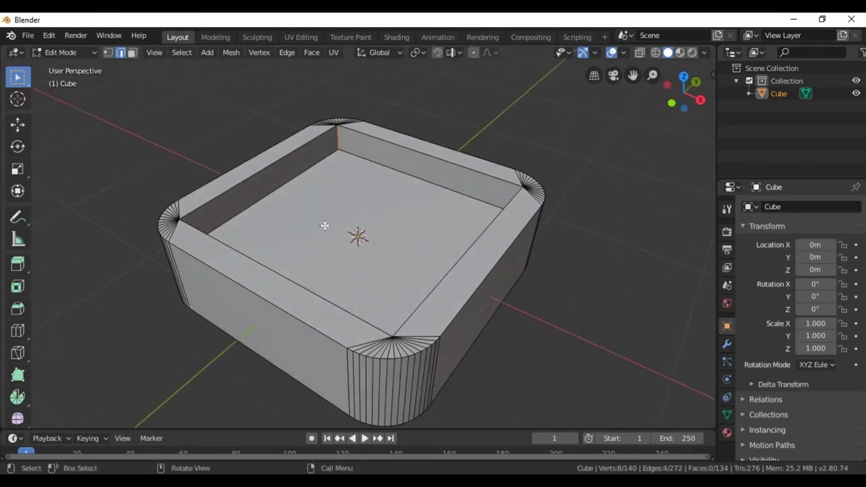
Step: Bevel the inner corner edges at about 0.317 m width, then clear the selection
key("ctrl+b")
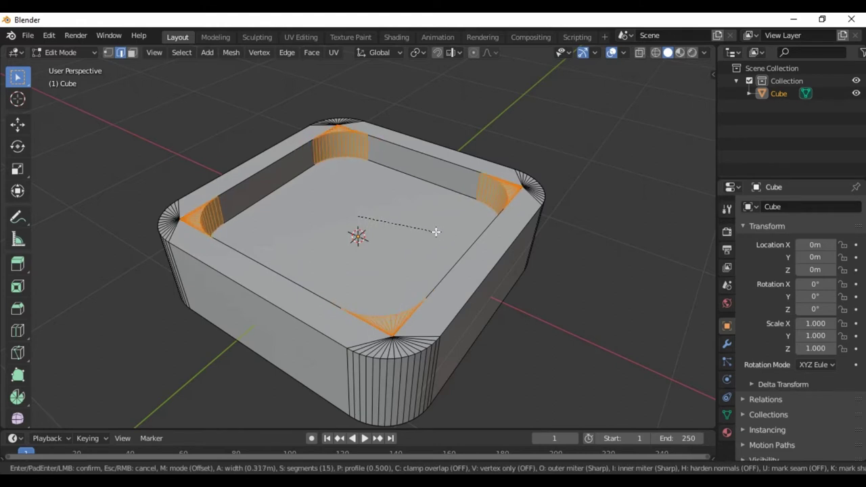
left_click(436, 232)
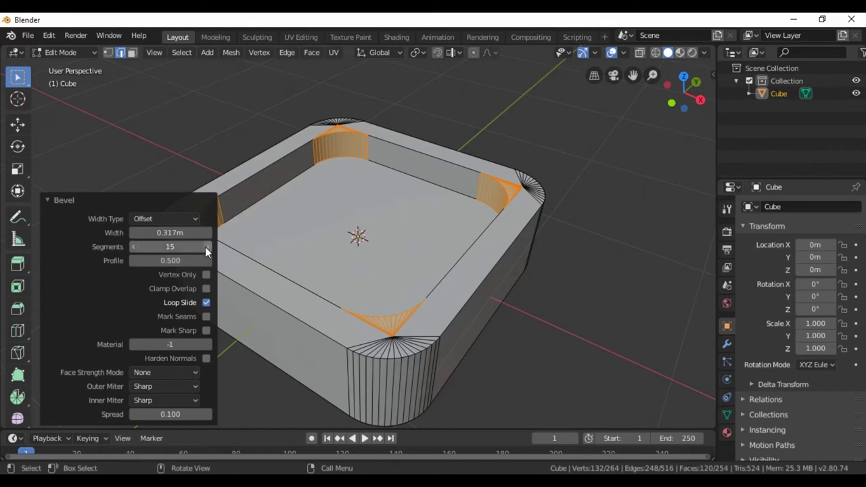
left_click(601, 326)
mouse_move(594, 324)
middle_mouse_down()
mouse_move(630, 350)
mouse_move(671, 358)
mouse_move(634, 336)
middle_mouse_up()
left_click(64, 52)
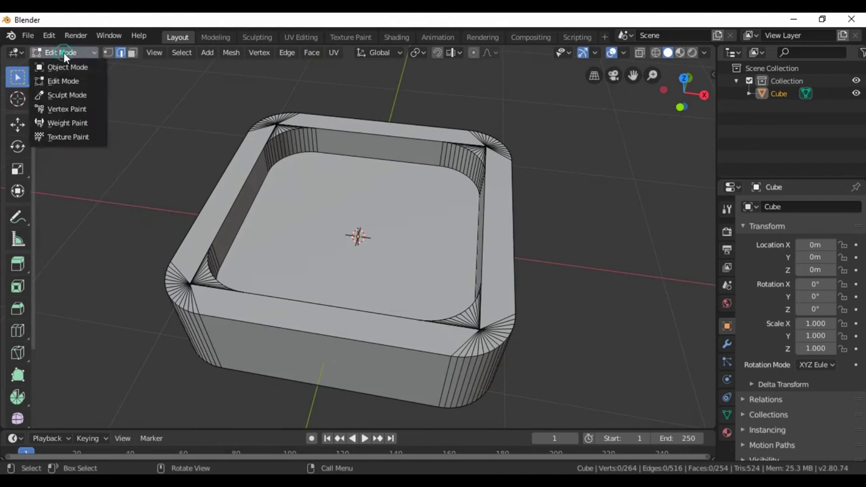
Step: Switch to Object Mode and place the 3D cursor on the tray's front-left rim corner
left_click(68, 66)
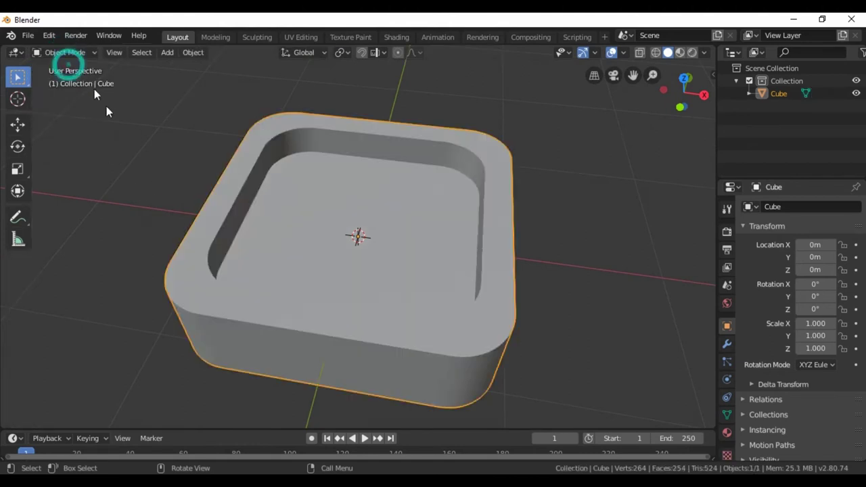
mouse_move(129, 206)
middle_mouse_down()
mouse_move(209, 261)
mouse_move(242, 244)
mouse_move(177, 186)
mouse_move(145, 172)
mouse_move(141, 190)
mouse_move(171, 204)
middle_mouse_up()
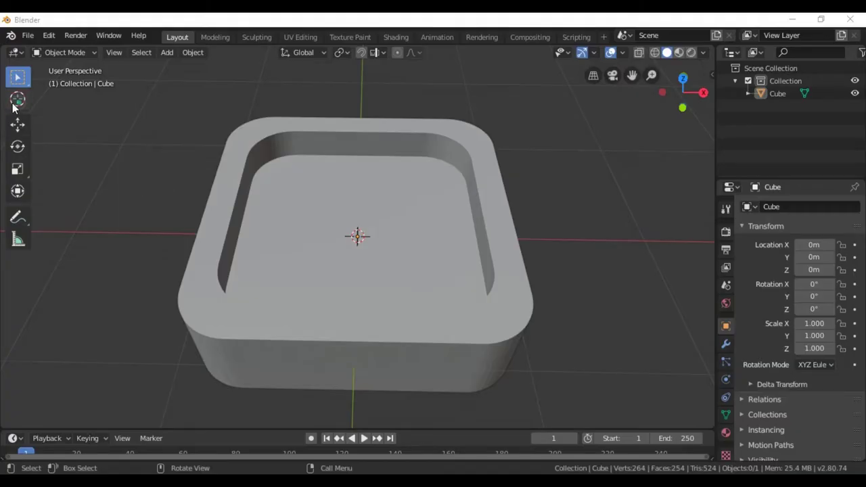
left_click(17, 99)
left_click(199, 299)
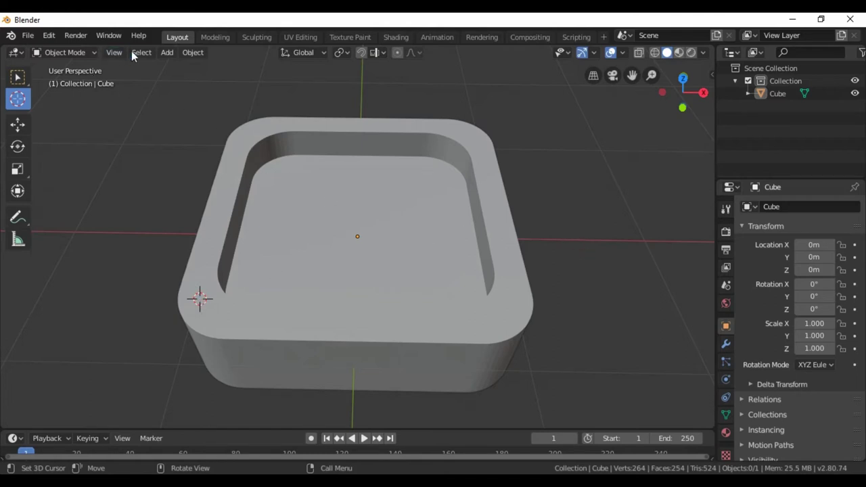
Step: Add a 2 m-deep cylinder at the cursor and set its radius to 0.08 m
left_click(167, 52)
mouse_move(183, 66)
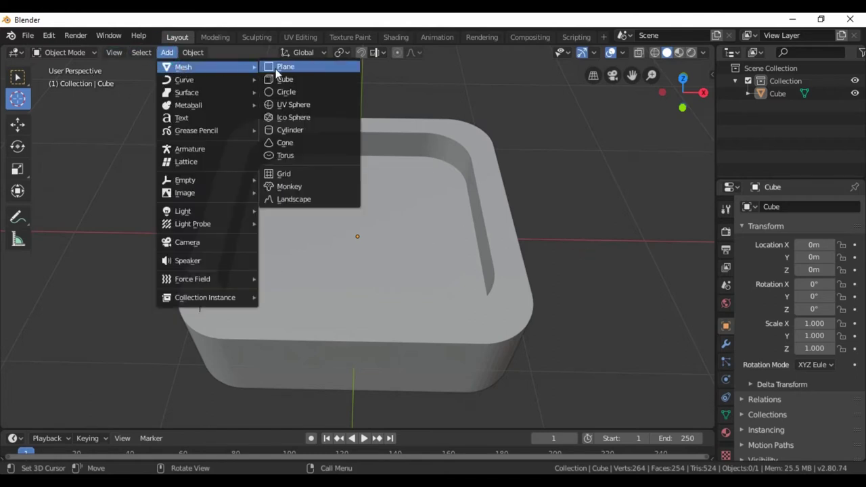
left_click(289, 130)
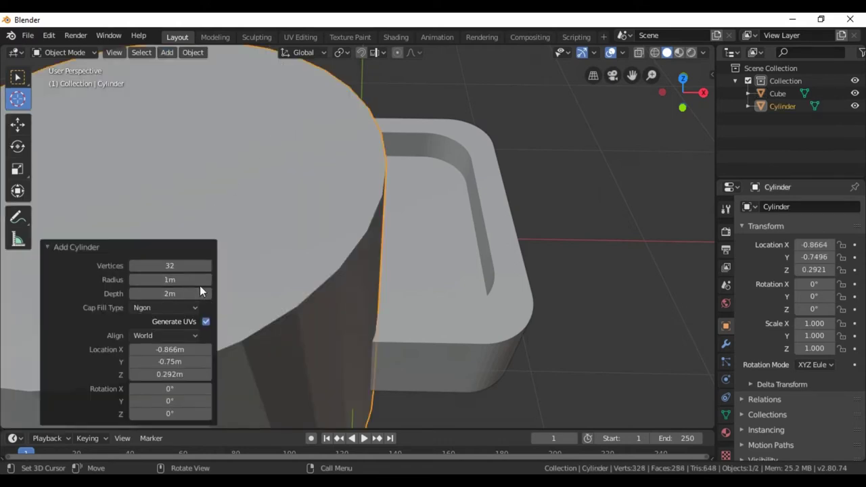
mouse_move(133, 282)
left_mouse_down()
mouse_move(122, 282)
mouse_move(133, 284)
left_mouse_up()
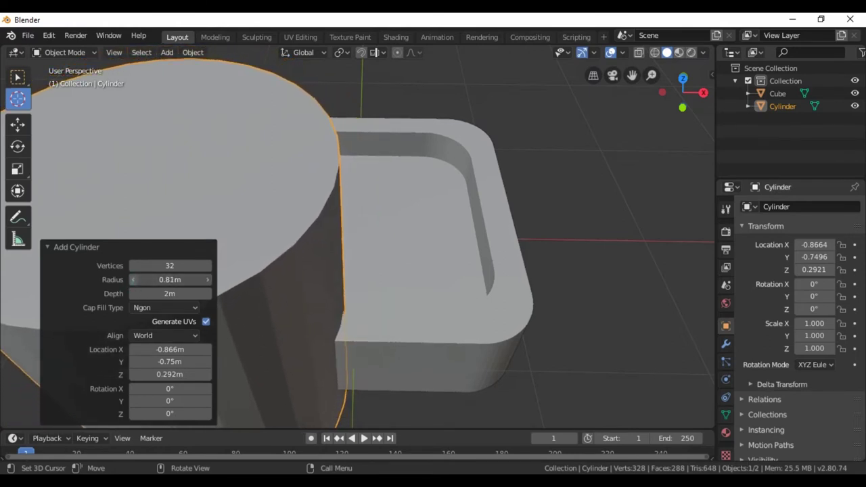
mouse_move(134, 287)
left_mouse_down()
mouse_move(169, 280)
mouse_move(129, 279)
left_mouse_up()
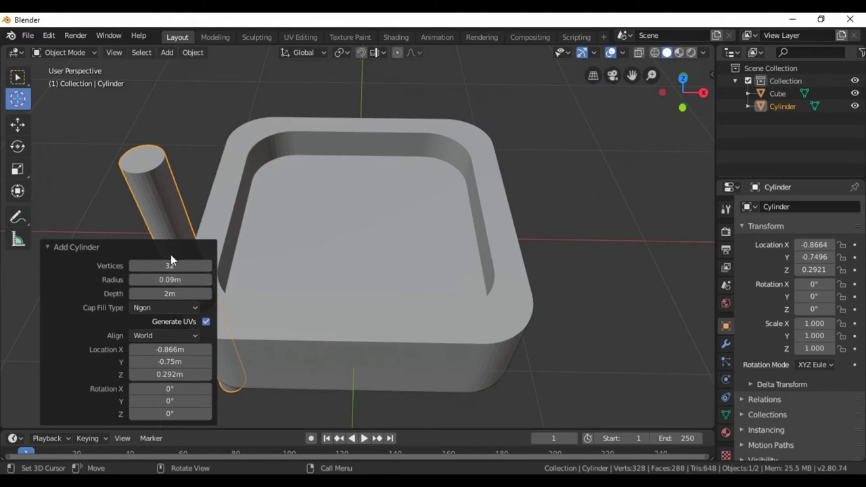
scroll(283, 287, "down", 1)
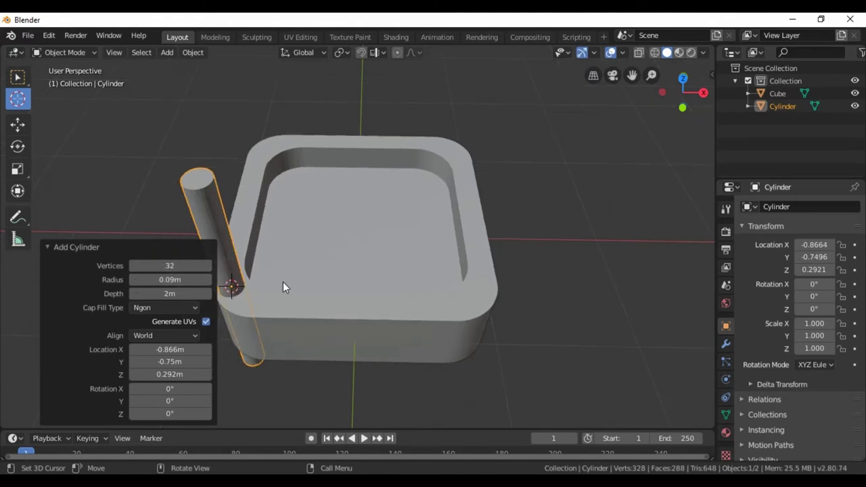
scroll(283, 282, "down", 1)
scroll(285, 282, "up", 1)
left_click(132, 281)
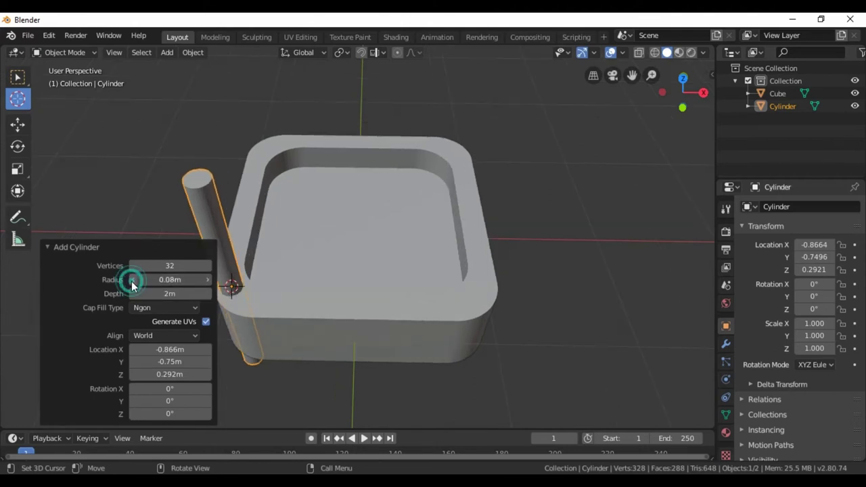
left_click(132, 280)
left_click(208, 280)
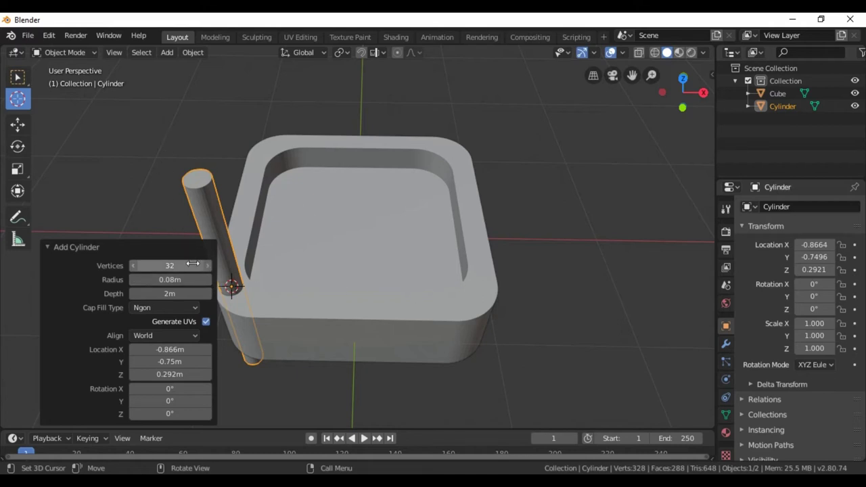
left_click(140, 204)
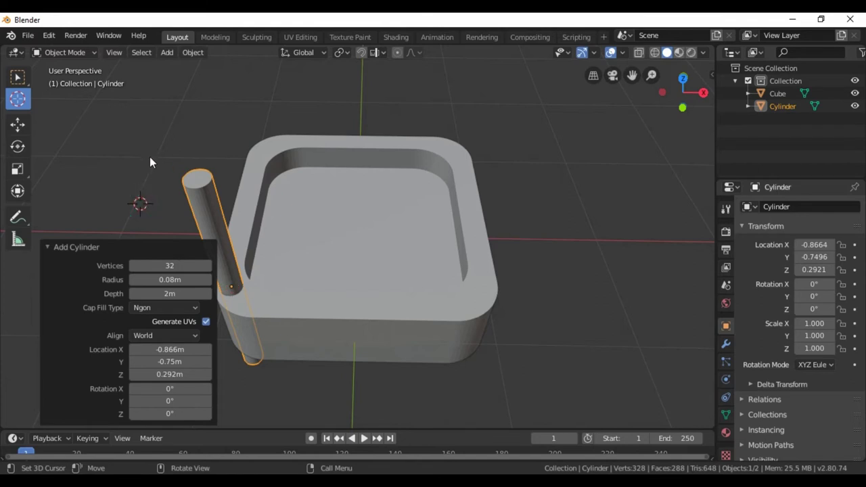
Step: Set the 3D cursor on the tray's right corner and add a second cylinder there
left_click(18, 78)
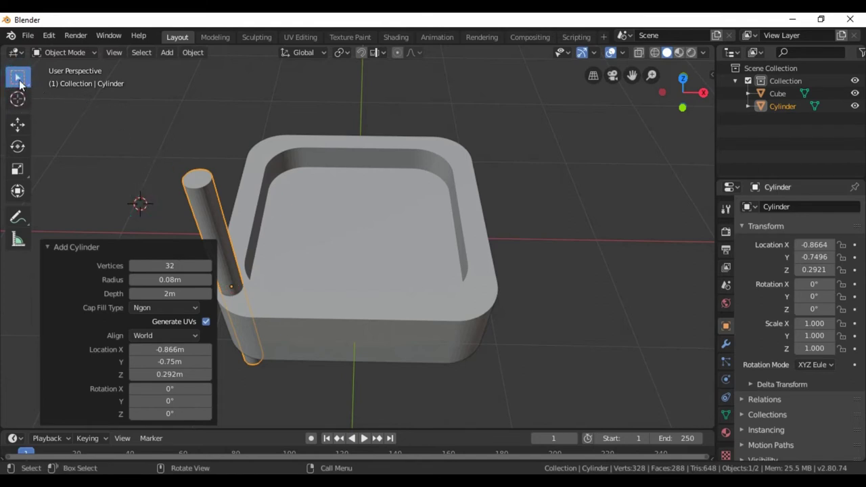
left_click(81, 158)
mouse_move(90, 137)
middle_mouse_down()
mouse_move(97, 144)
mouse_move(95, 122)
middle_mouse_up()
left_click(19, 101)
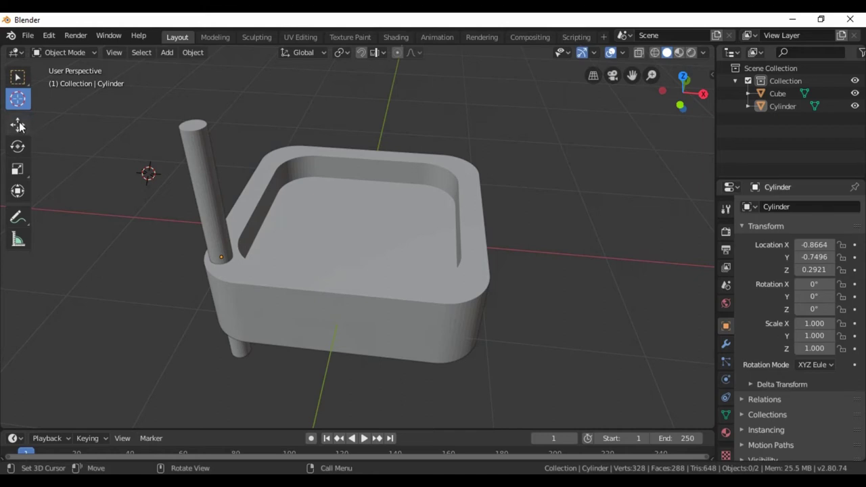
left_click(468, 281)
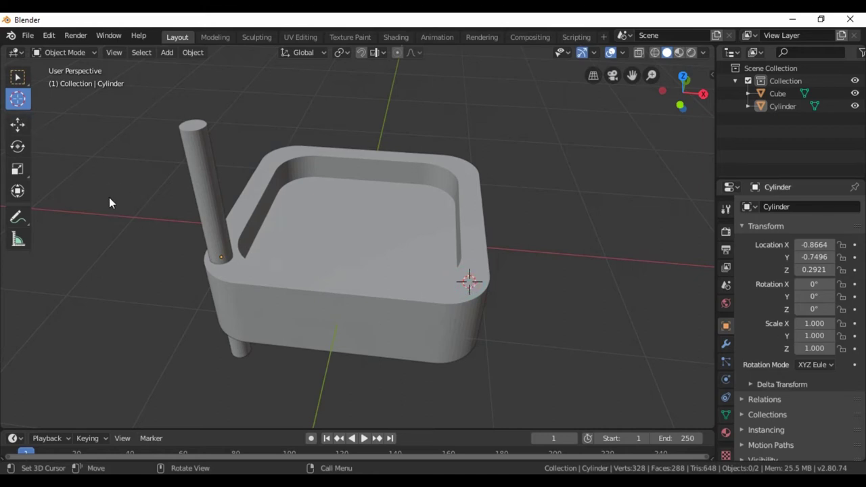
left_click(163, 53)
mouse_move(184, 67)
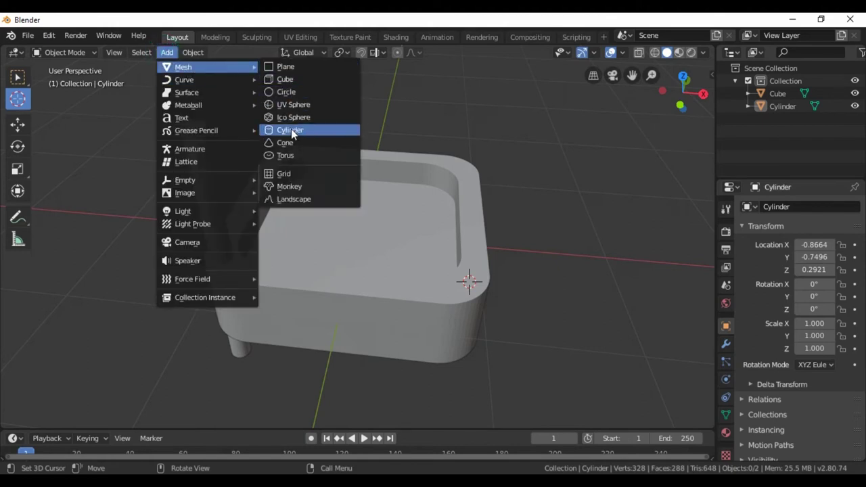
left_click(290, 129)
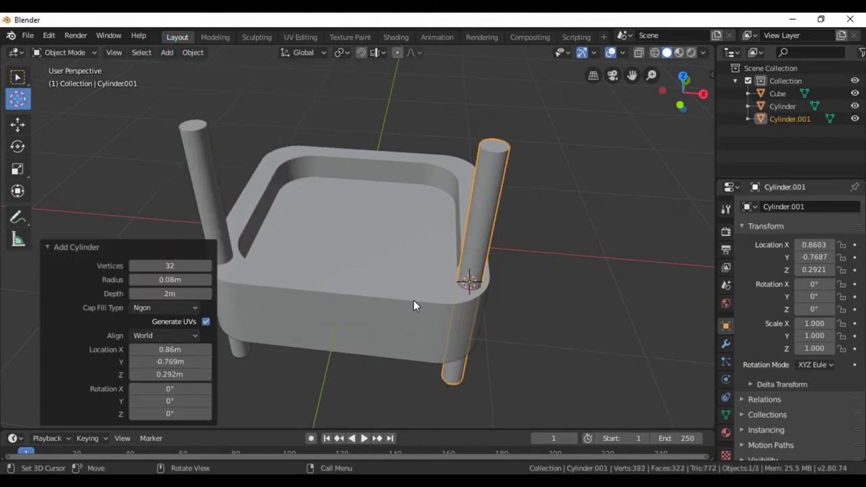
Step: Add cylinders at the back and last corners, then return to Select Box and deselect
left_click(277, 154)
left_click(167, 52)
mouse_move(183, 67)
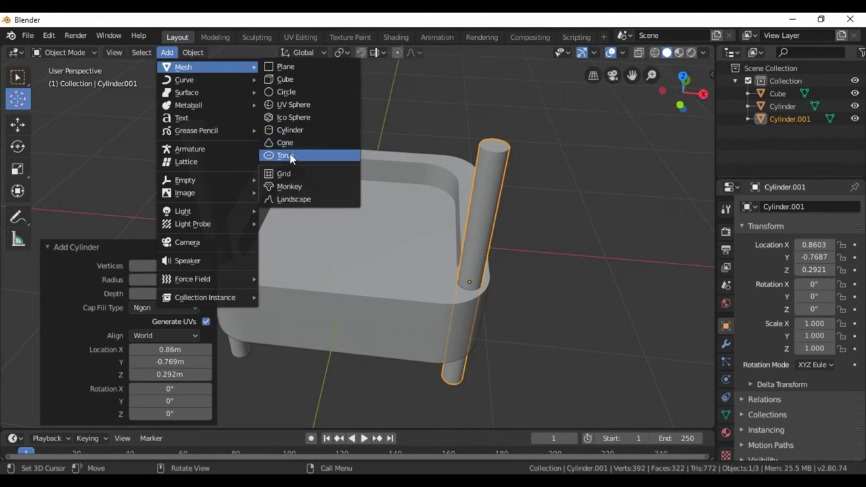
left_click(291, 129)
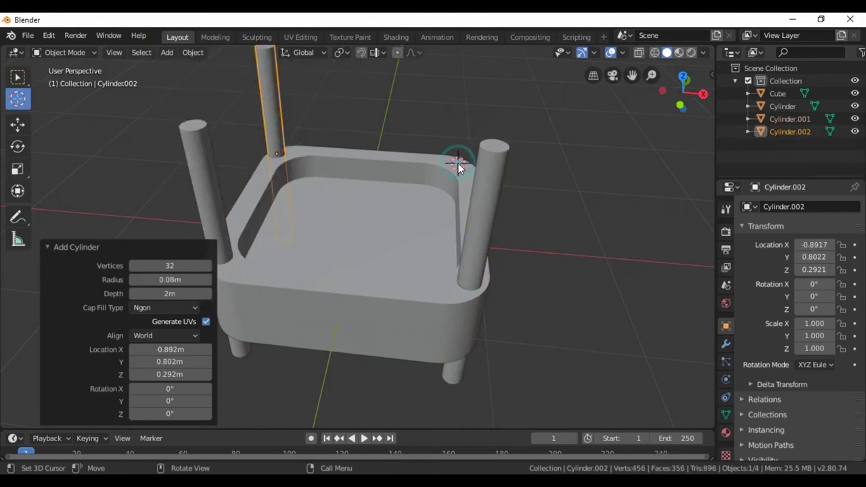
left_click(167, 52)
mouse_move(183, 67)
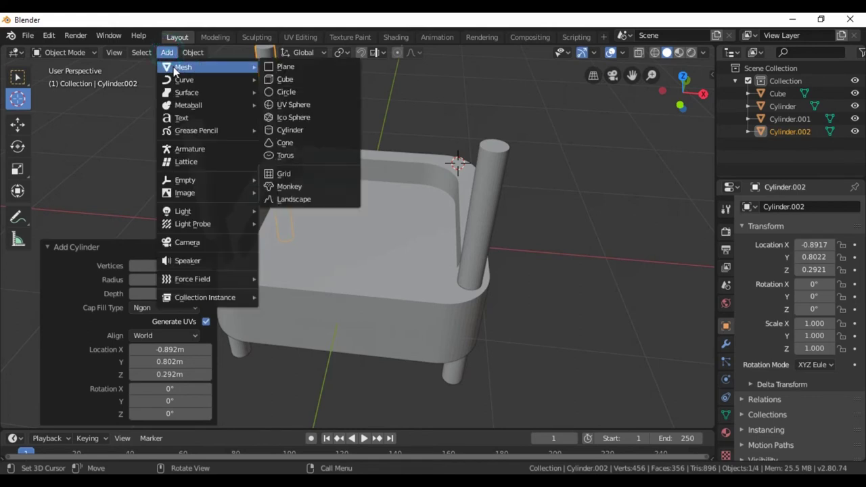
left_click(293, 131)
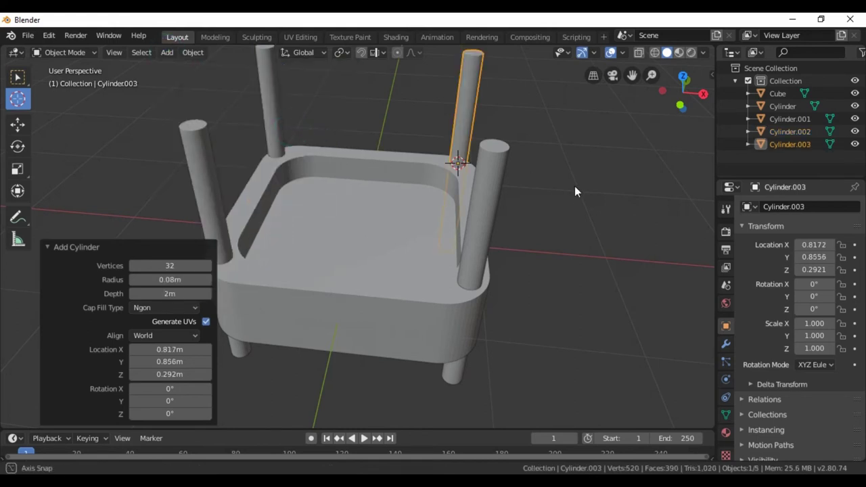
left_click(95, 156)
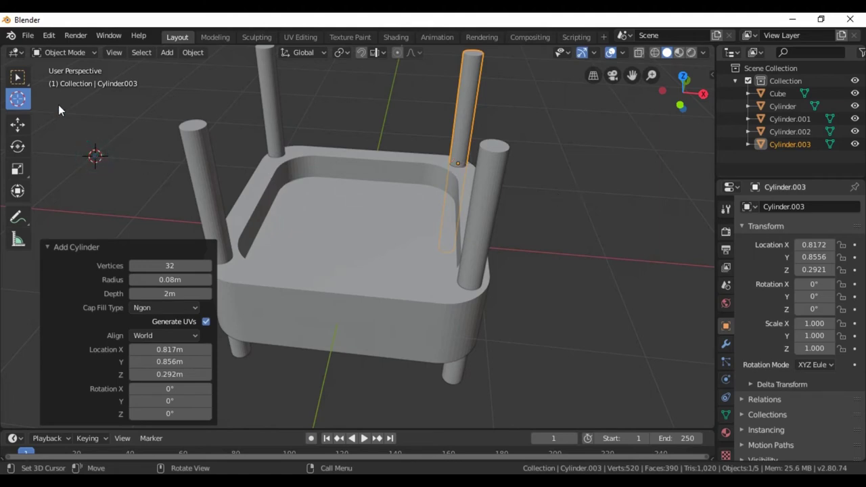
left_click(18, 76)
left_click(110, 132)
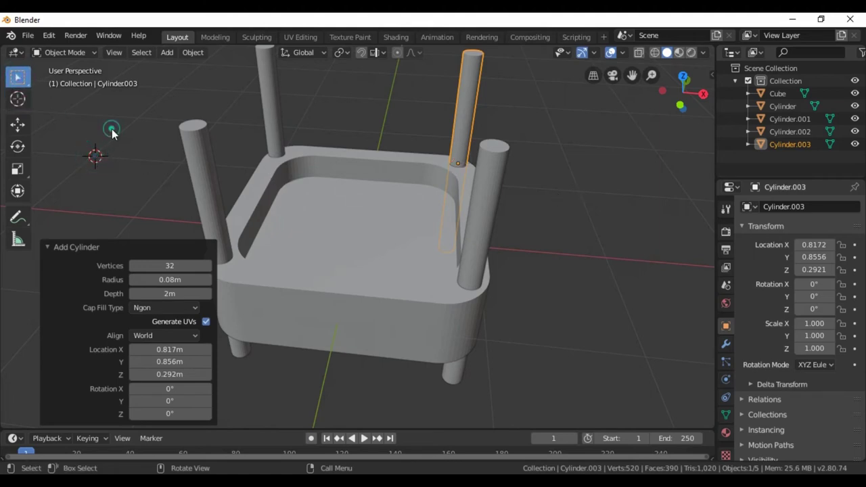
mouse_move(112, 128)
middle_mouse_down()
mouse_move(156, 186)
mouse_move(299, 137)
mouse_move(196, 147)
mouse_move(211, 147)
middle_mouse_up()
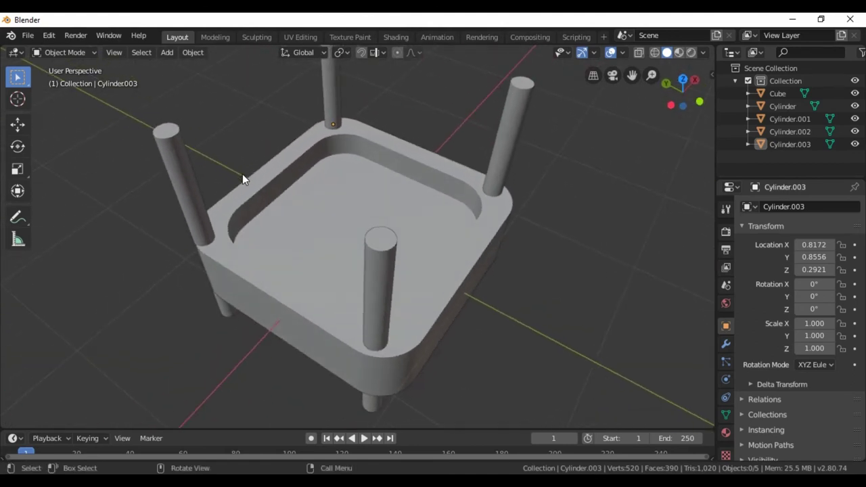
Step: In top orthographic view, shift the top-left cylinder right to centre it in its corner
key("KP_1")
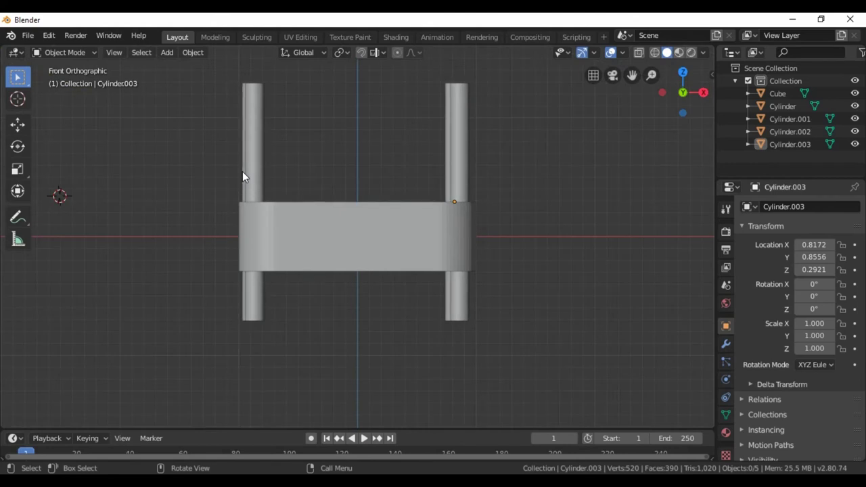
key("KP_7")
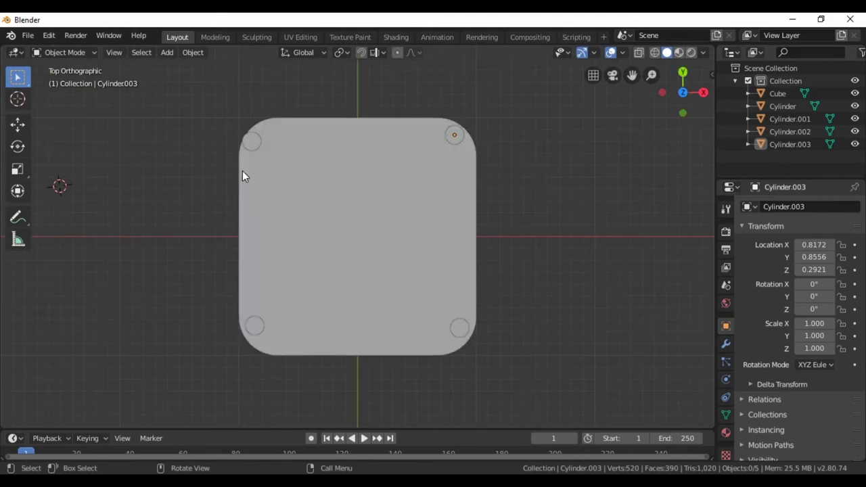
left_click(251, 141)
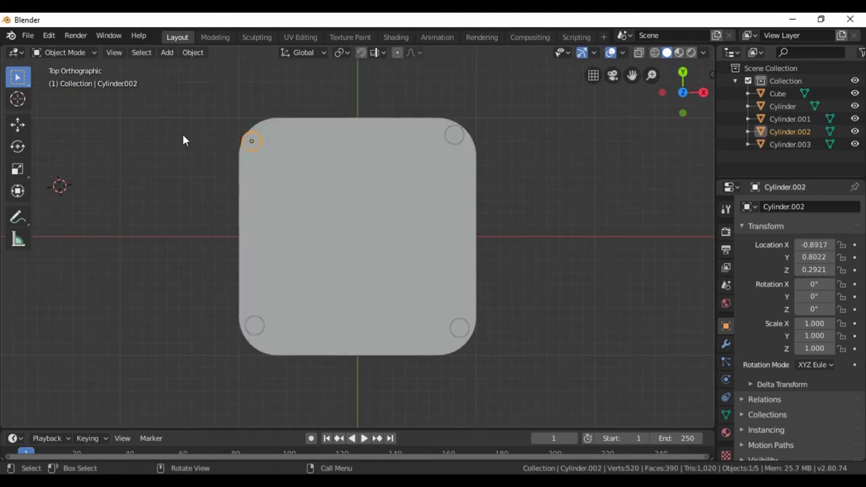
left_click(18, 124)
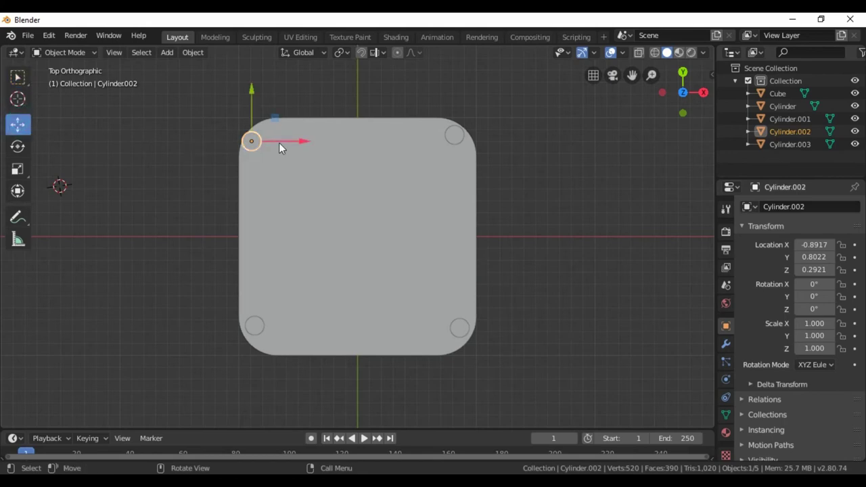
left_click_drag(278, 142, 287, 138)
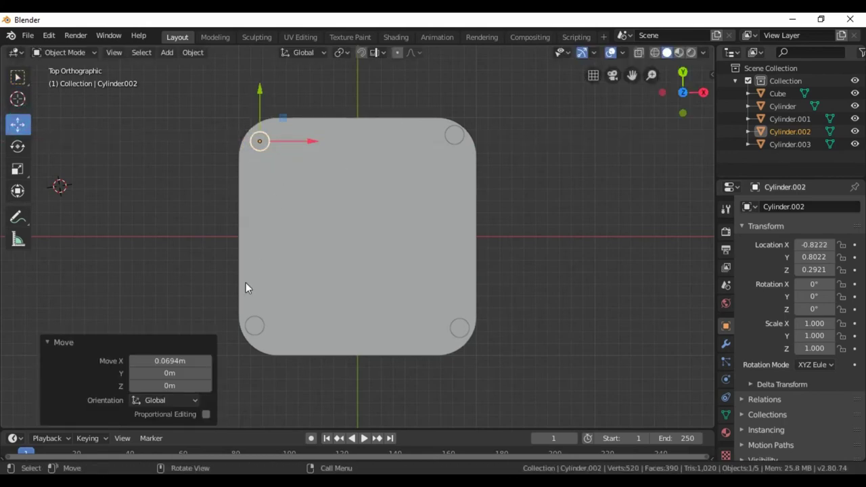
Step: Centre the bottom-left cylinder in its corner by shifting it along X and Y
left_click(250, 327)
left_click_drag(286, 327, 293, 322)
left_click_drag(260, 295, 255, 302)
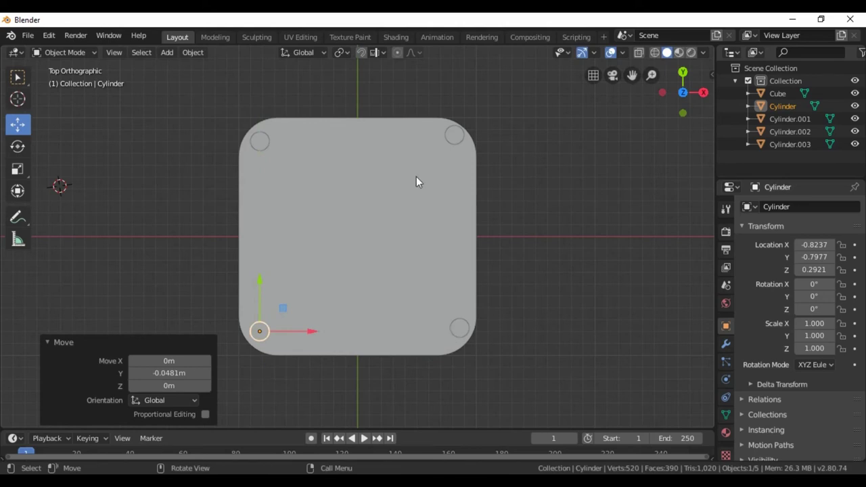
Step: Nudge the top-right cylinder left into its corner, then orbit to check the posts
left_click(454, 135)
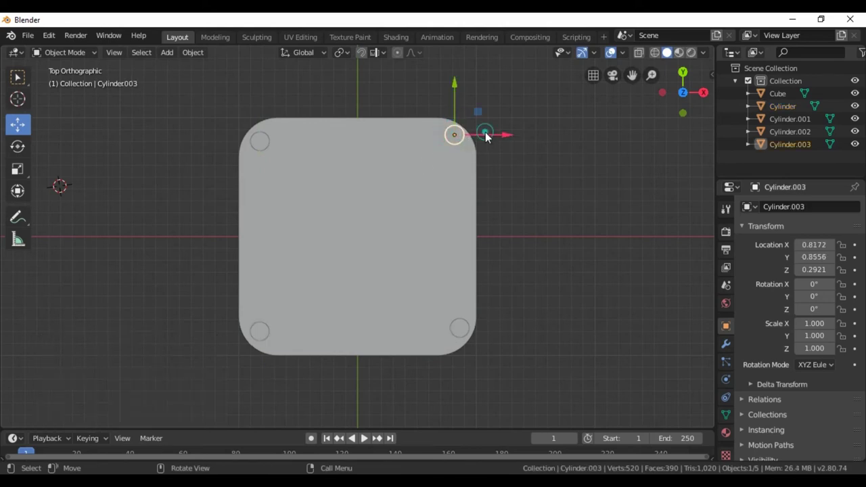
left_click_drag(482, 135, 452, 117)
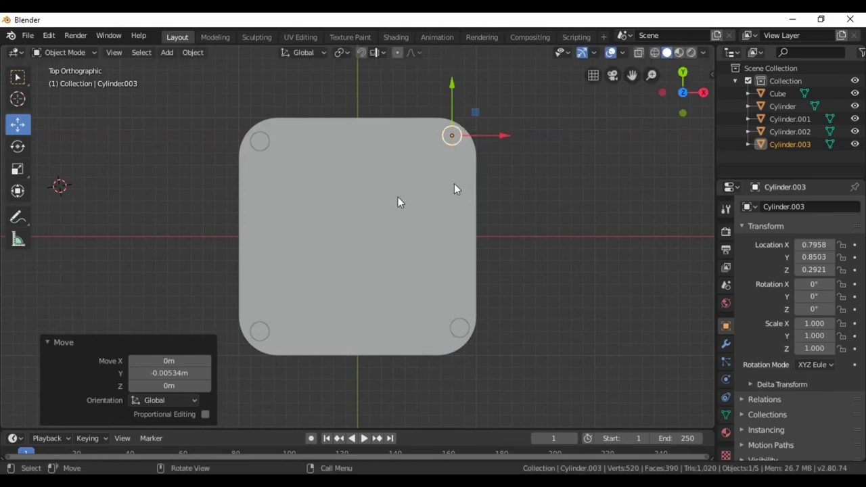
left_click(174, 179)
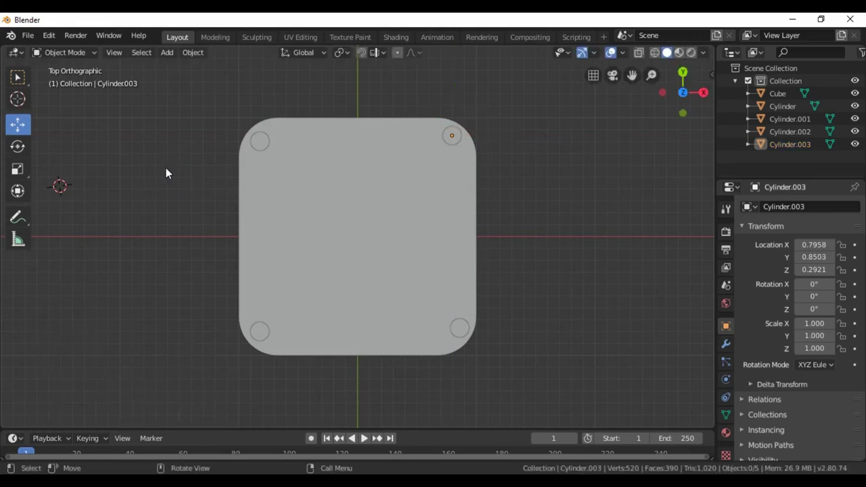
mouse_move(158, 143)
middle_mouse_down()
mouse_move(231, 243)
mouse_move(331, 314)
mouse_move(195, 326)
mouse_move(208, 326)
mouse_move(212, 86)
mouse_move(253, 126)
middle_mouse_up()
mouse_move(624, 310)
middle_mouse_down()
mouse_move(575, 316)
mouse_move(544, 300)
mouse_move(564, 300)
middle_mouse_up()
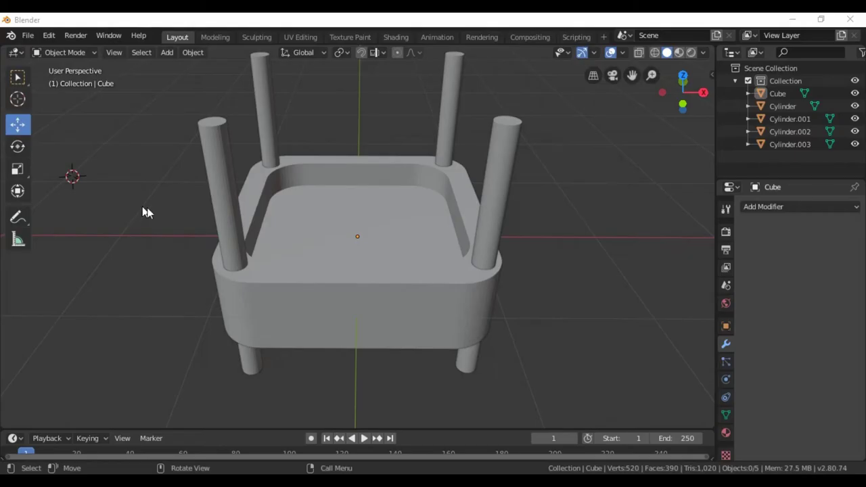
Step: Add and apply a Boolean modifier on the tray cutting with Cylinder
left_click(282, 271)
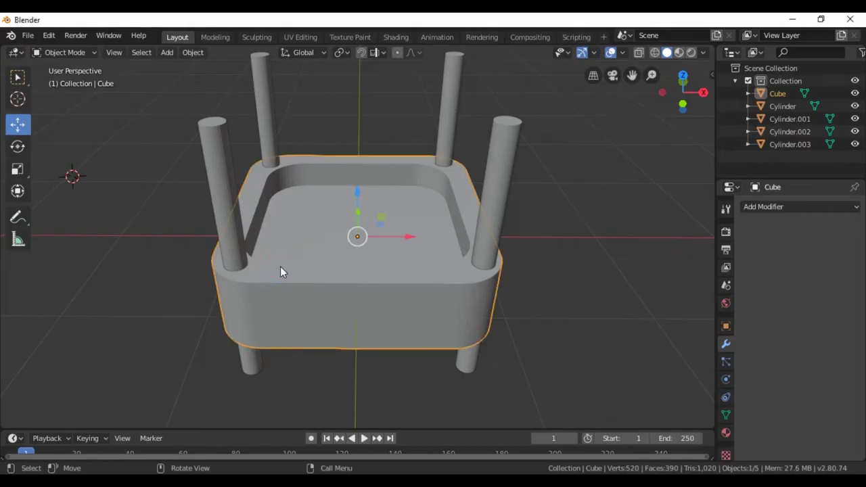
left_click(17, 77)
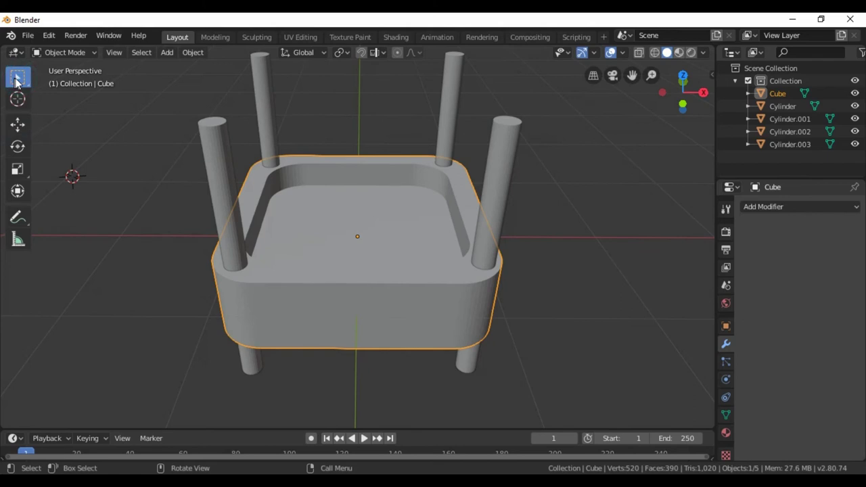
left_click(758, 209)
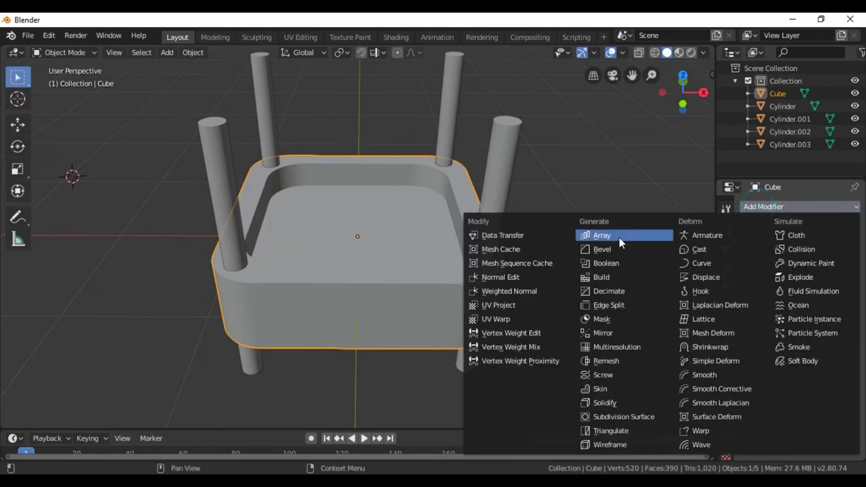
left_click(611, 265)
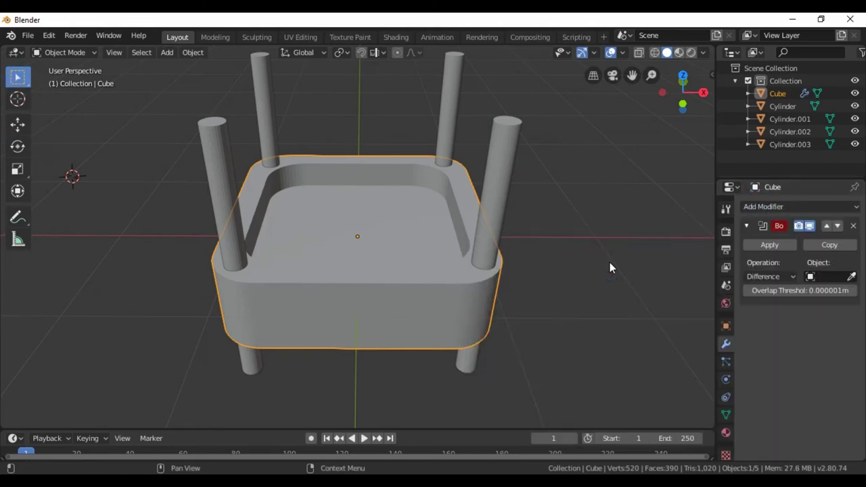
left_click(824, 275)
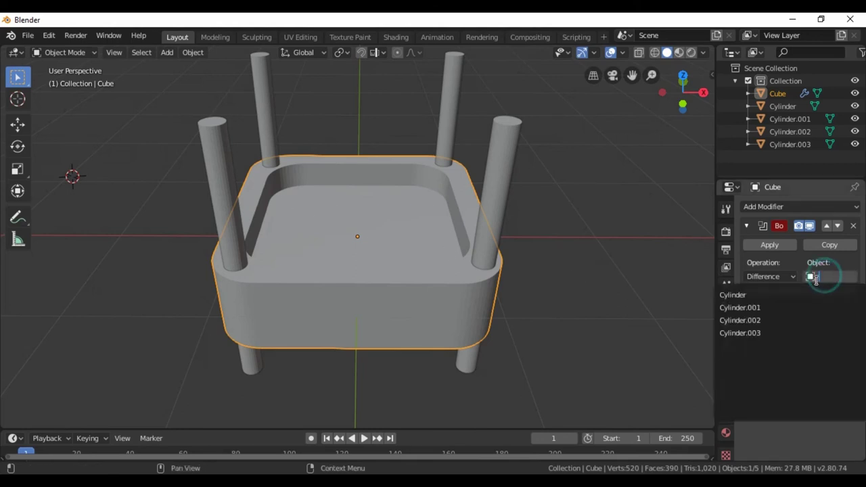
left_click(742, 293)
left_click(775, 246)
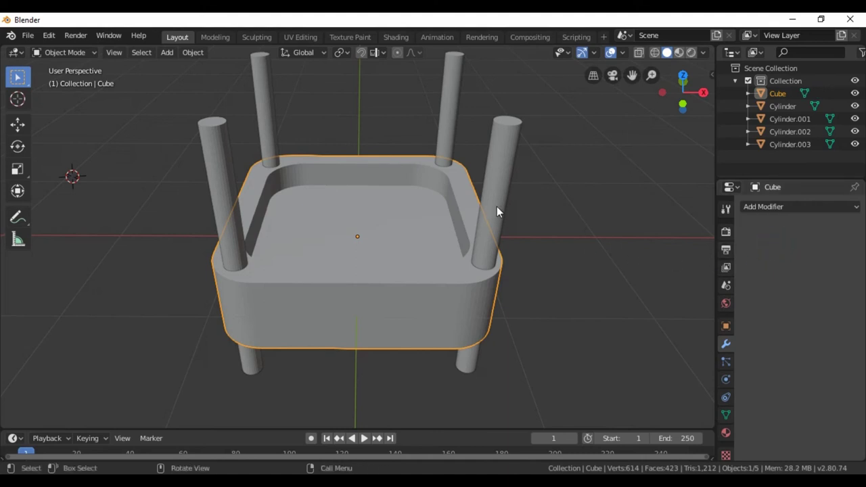
Step: Add and apply a Boolean cut on the tray using Cylinder.001
left_click(765, 208)
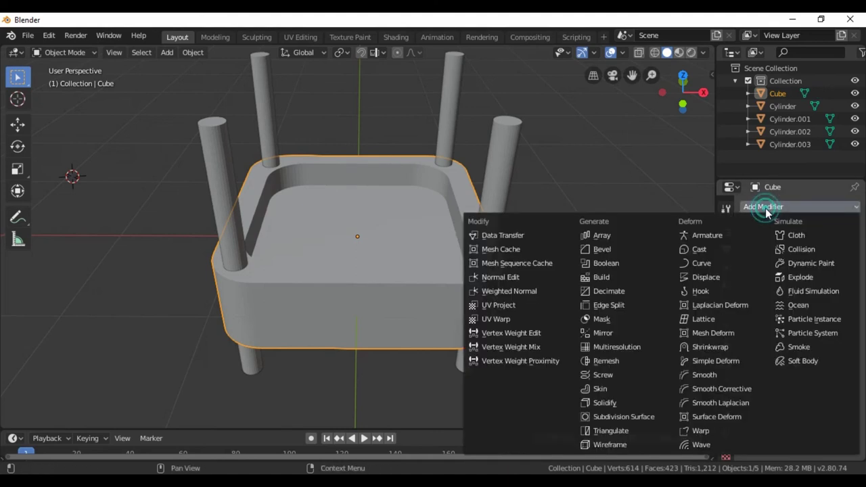
left_click(616, 261)
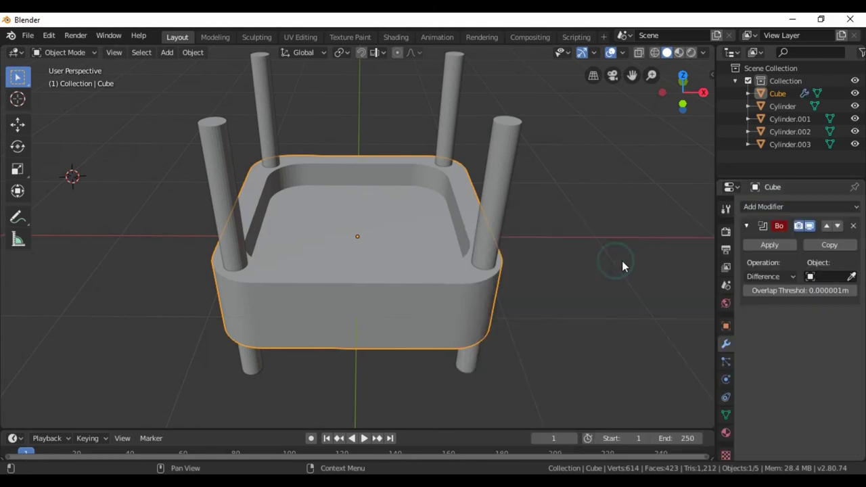
left_click(816, 276)
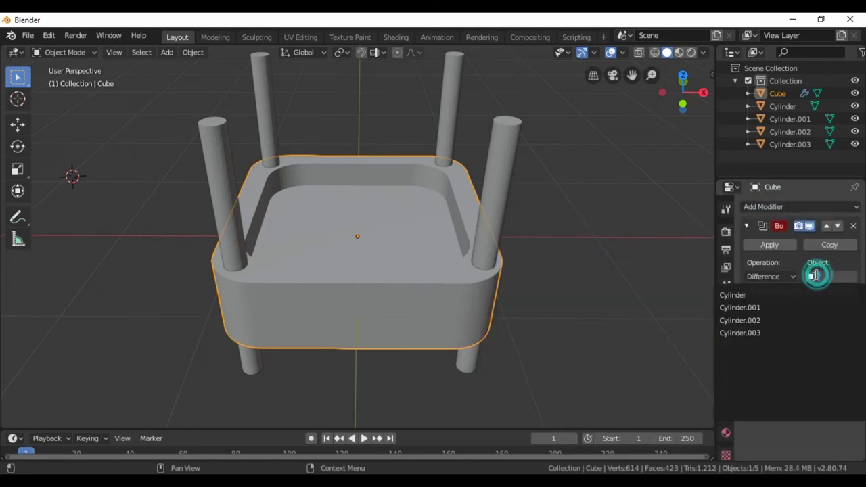
left_click(751, 307)
left_click(770, 244)
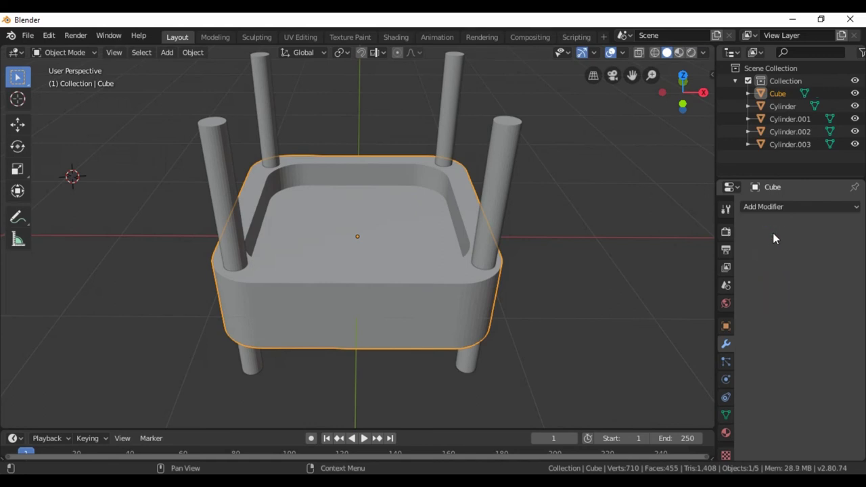
Step: Add and apply a Boolean cut on the tray using Cylinder.002
left_click(767, 208)
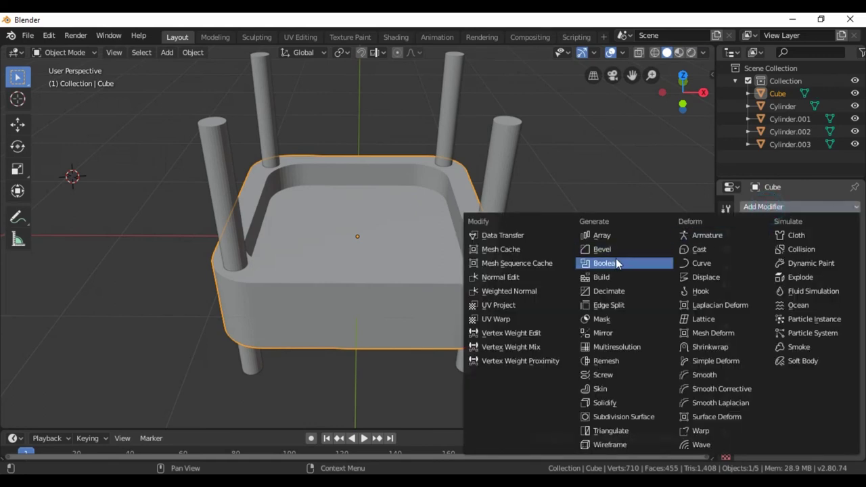
left_click(617, 262)
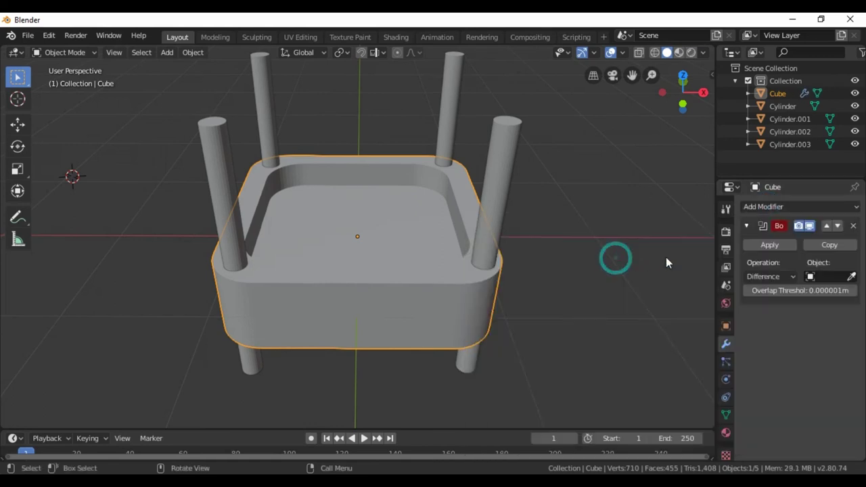
left_click(821, 276)
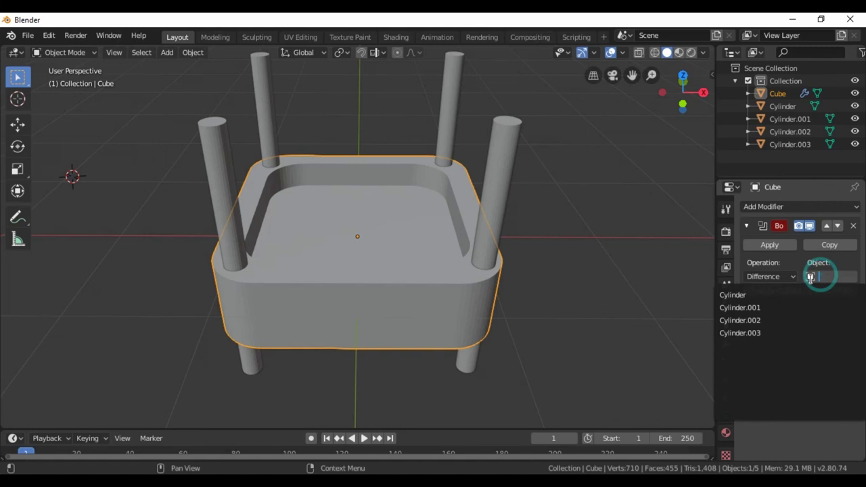
left_click(758, 318)
left_click(769, 245)
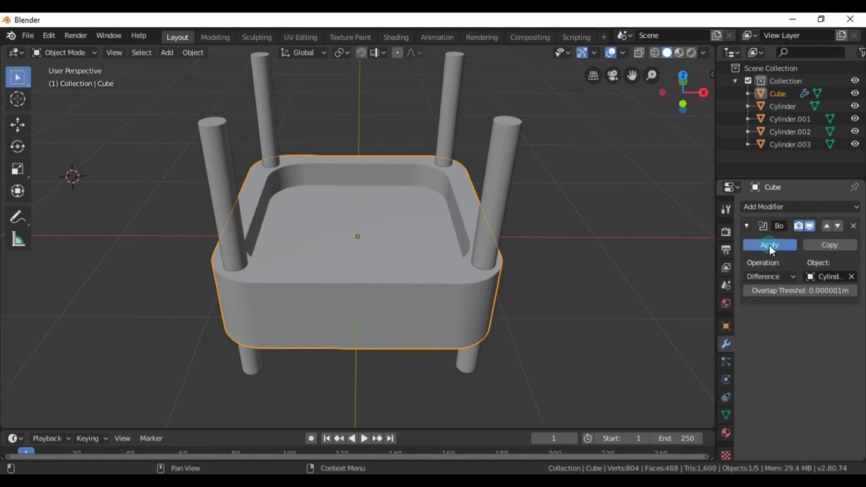
Step: Add and apply a Boolean cut on the tray using Cylinder.003
left_click(762, 207)
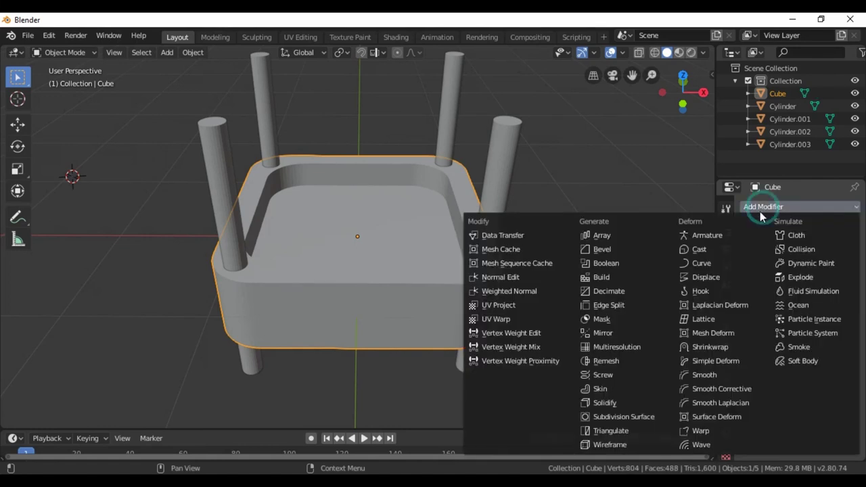
left_click(608, 264)
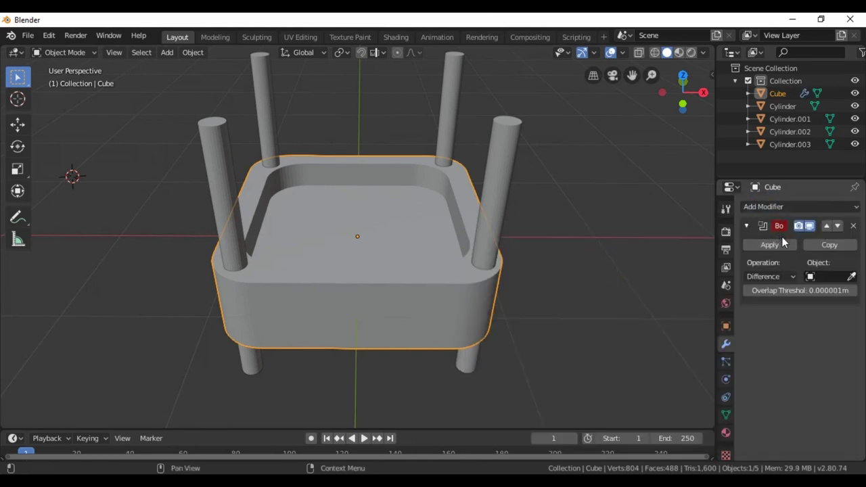
left_click(828, 276)
left_click(766, 331)
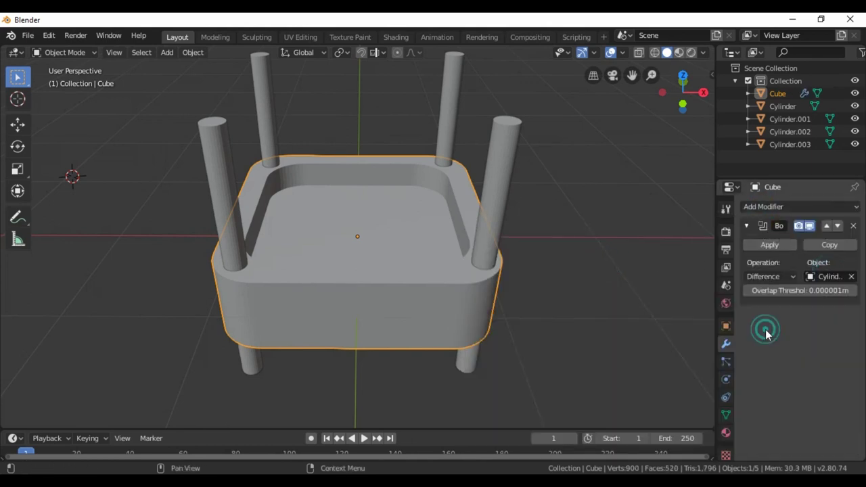
left_click(770, 246)
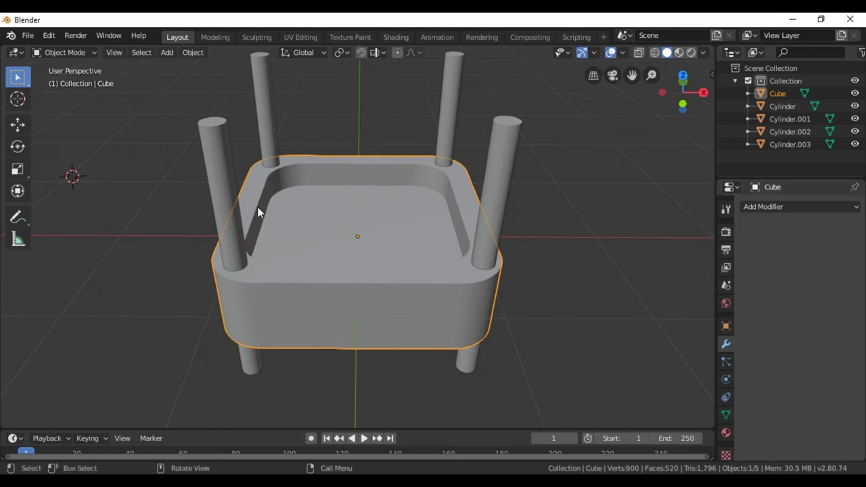
left_click(222, 193)
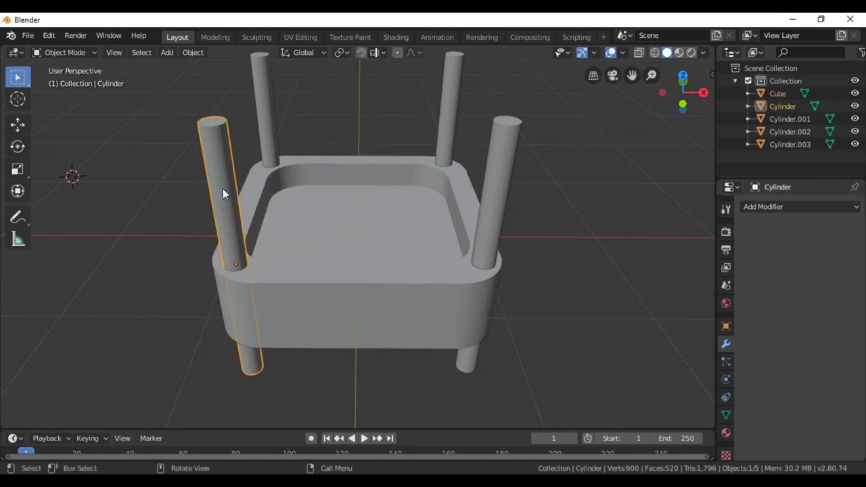
Step: Delete the front-left and front-right cutter cylinders
right_click(223, 193)
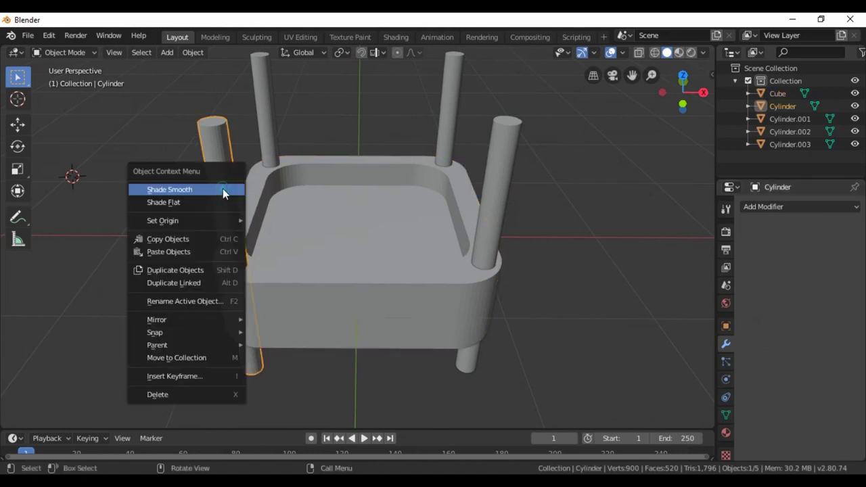
left_click(188, 395)
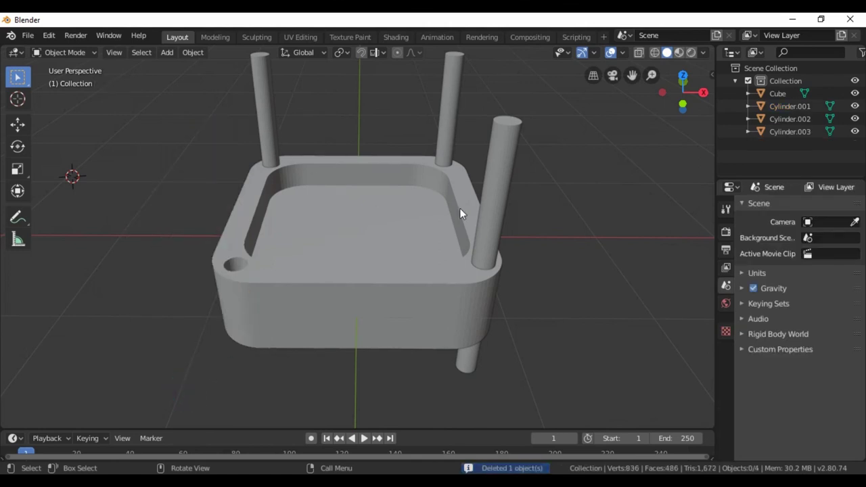
left_click(489, 210)
right_click(491, 210)
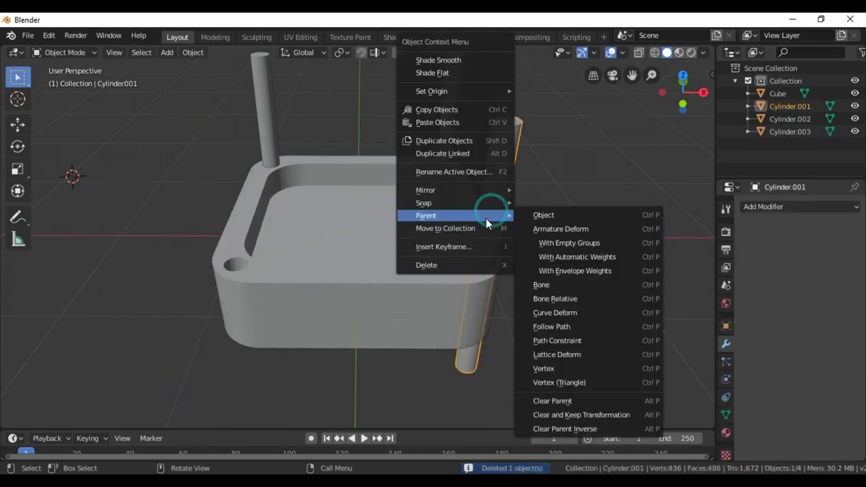
left_click(458, 264)
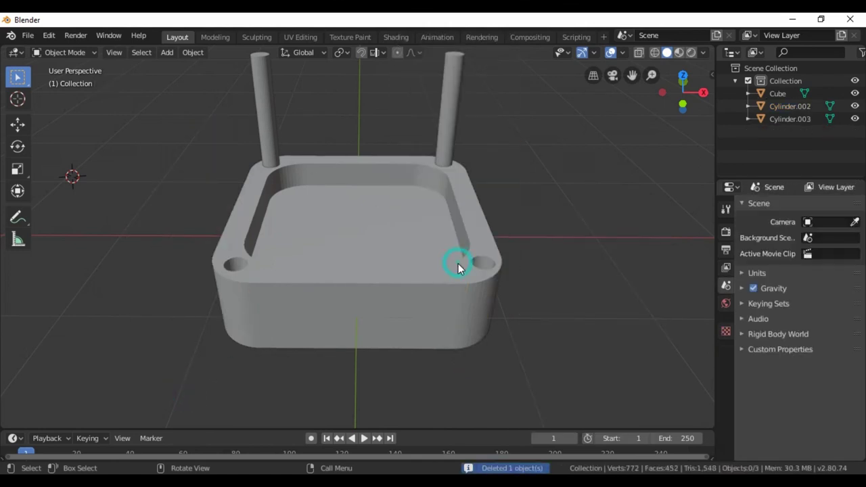
Step: Delete the two back cylinders and orbit to inspect the four corner holes
left_click(265, 131)
right_click(265, 133)
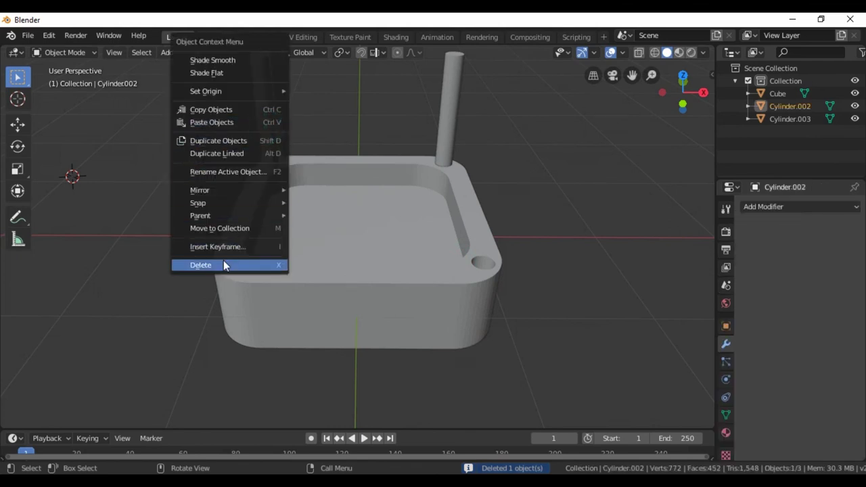
key("Delete")
left_click(452, 112)
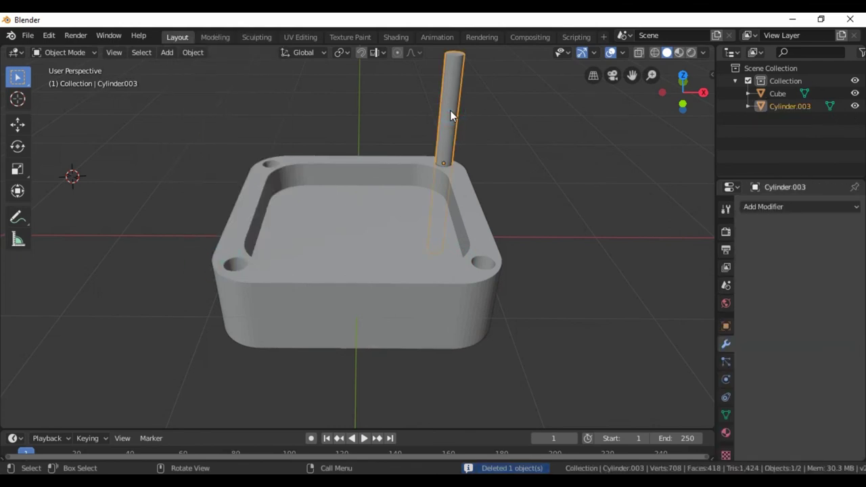
right_click(452, 110)
left_click(402, 265)
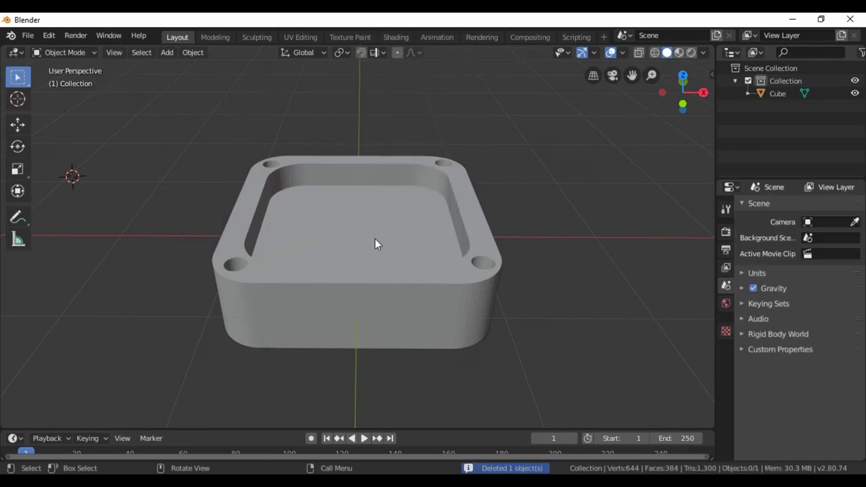
mouse_move(205, 151)
middle_mouse_down()
mouse_move(212, 227)
mouse_move(300, 210)
mouse_move(251, 101)
mouse_move(257, 429)
mouse_move(239, 139)
mouse_move(230, 199)
mouse_move(203, 192)
mouse_move(296, 196)
mouse_move(271, 167)
mouse_move(244, 163)
mouse_move(183, 170)
mouse_move(186, 187)
mouse_move(213, 193)
mouse_move(226, 151)
middle_mouse_up()
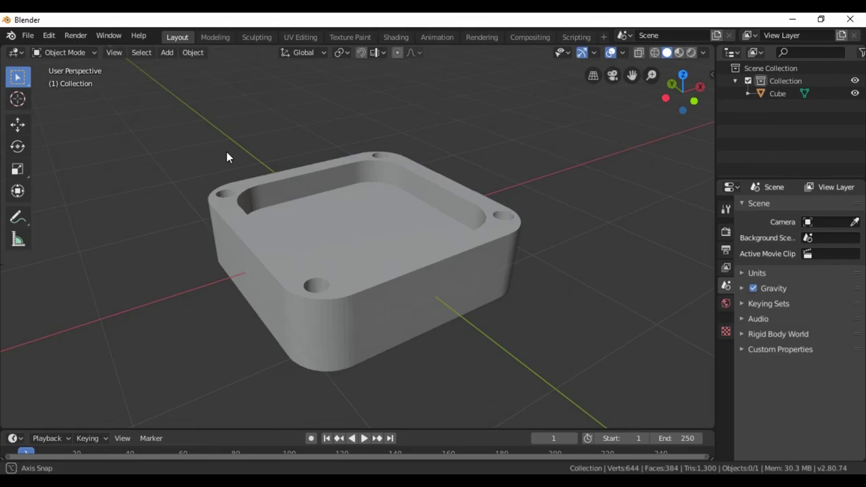